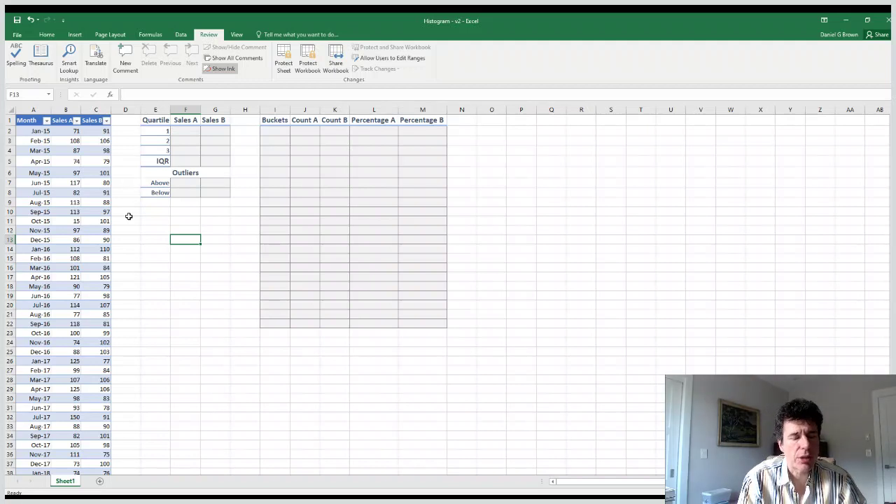
Enter =QUARTILE.EXC(Sales[Sales A],E2) in F2 and fill F3:F4, giving 82.00, 96.50, 111.75.
click(56, 132)
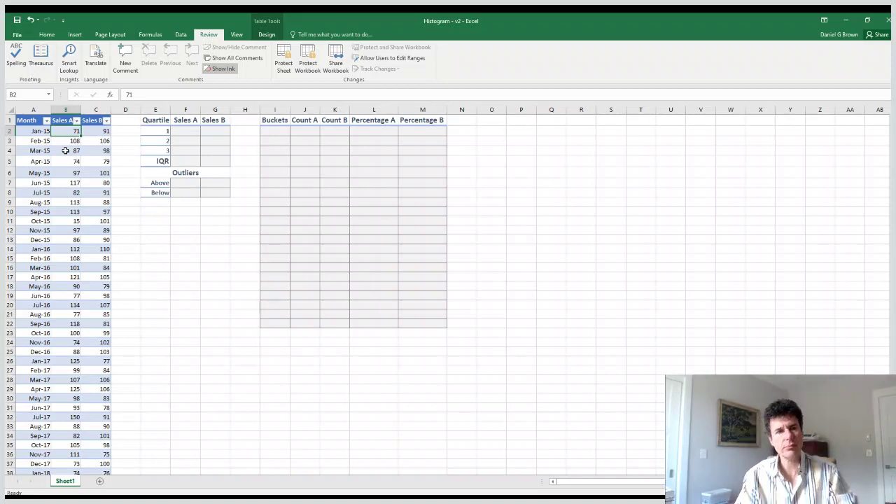
key(Right)
key(Right)
key(Right)
key(Right)
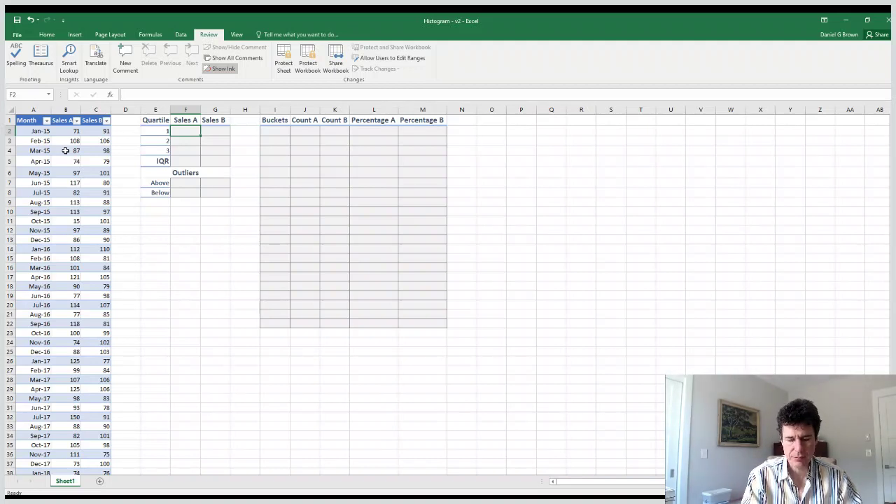
text(=qu)
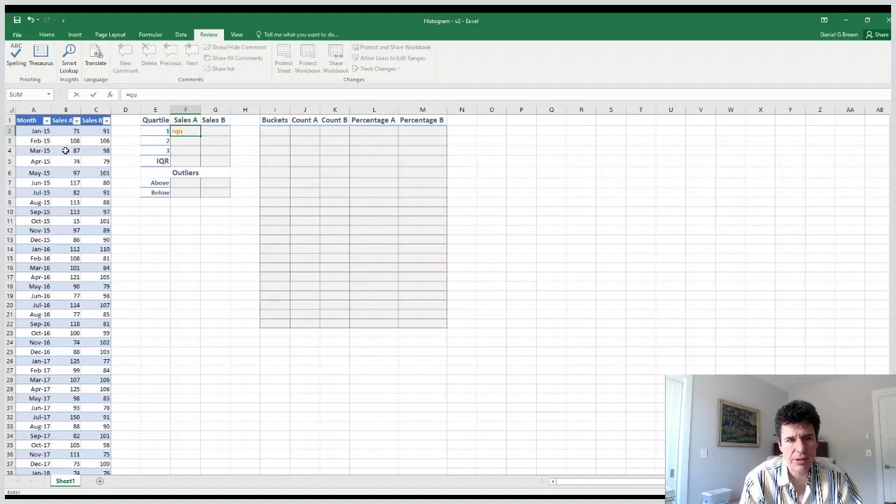
key(Down)
key(Tab)
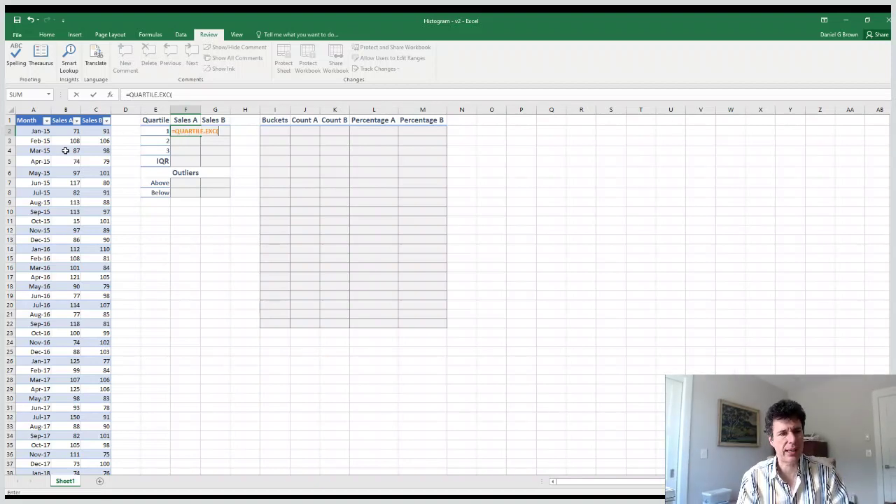
text(sa)
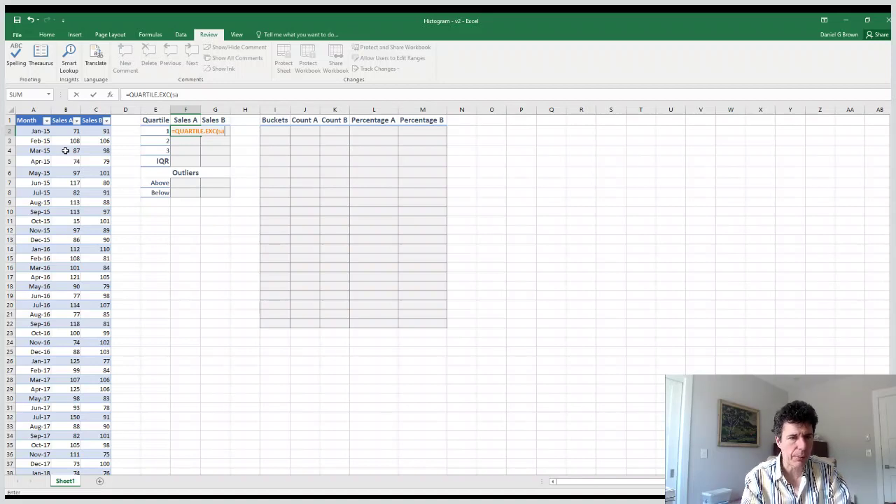
text(les[sales)
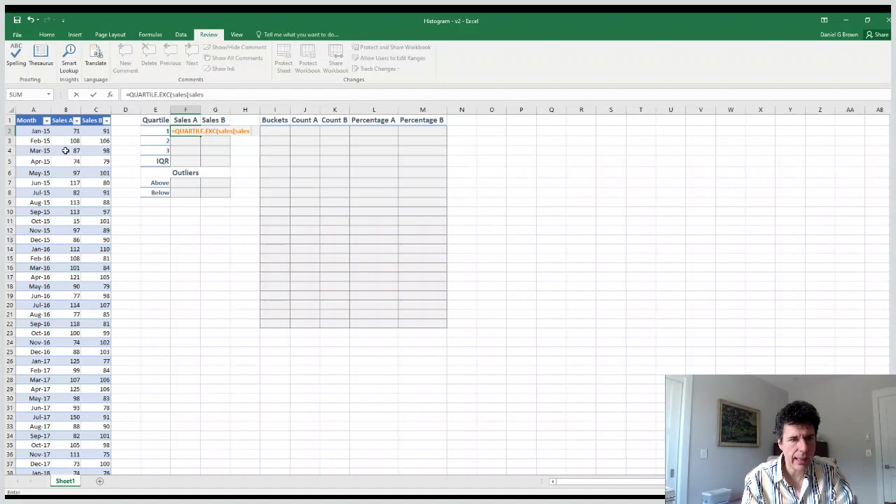
text( a])
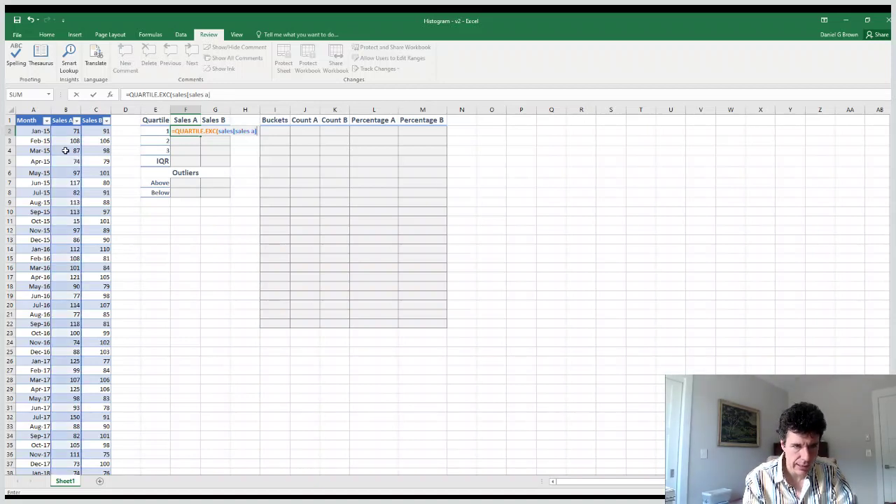
text(,)
key(Left)
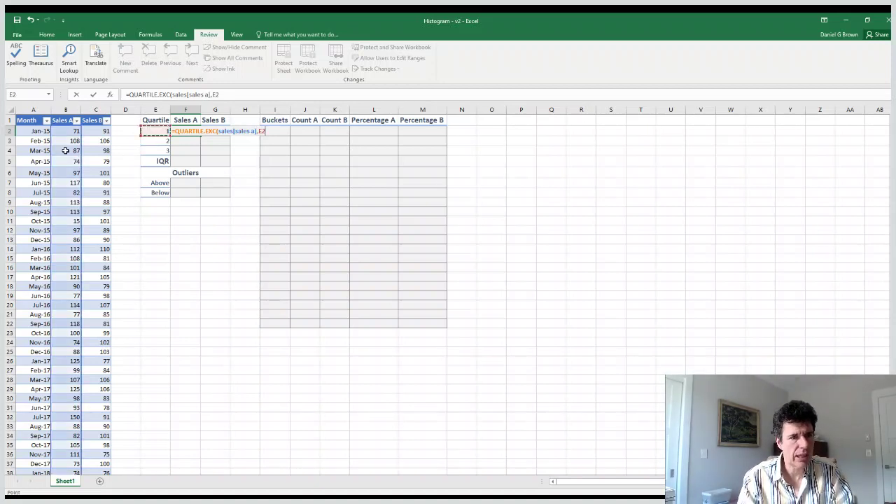
key(Return)
key(ctrl+c)
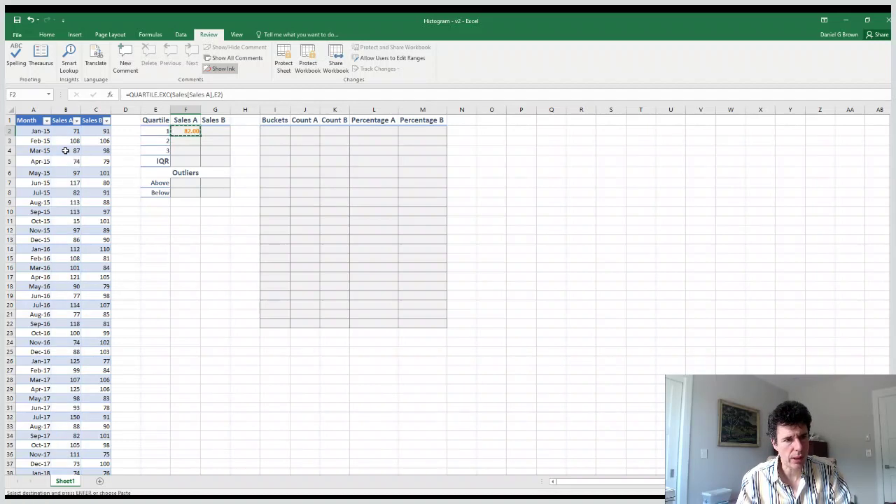
key(shift+Down)
key(shift+Down)
key(ctrl+v)
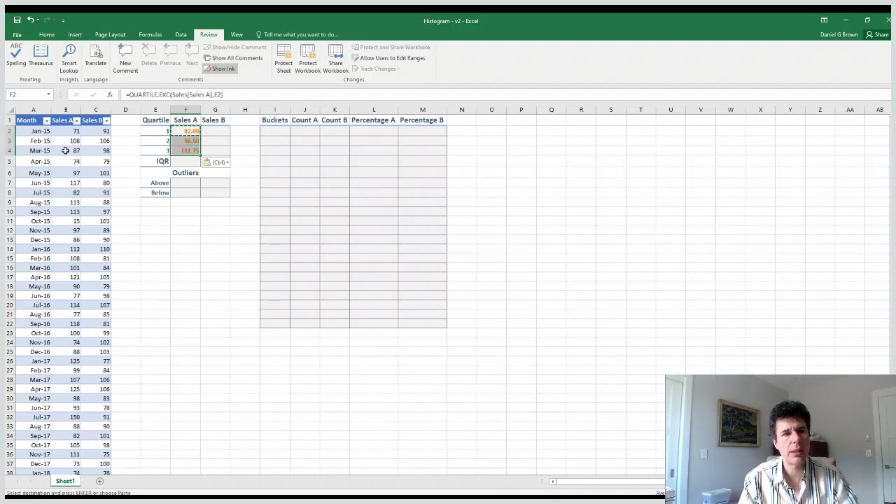
key(Up)
key(Up)
key(Down)
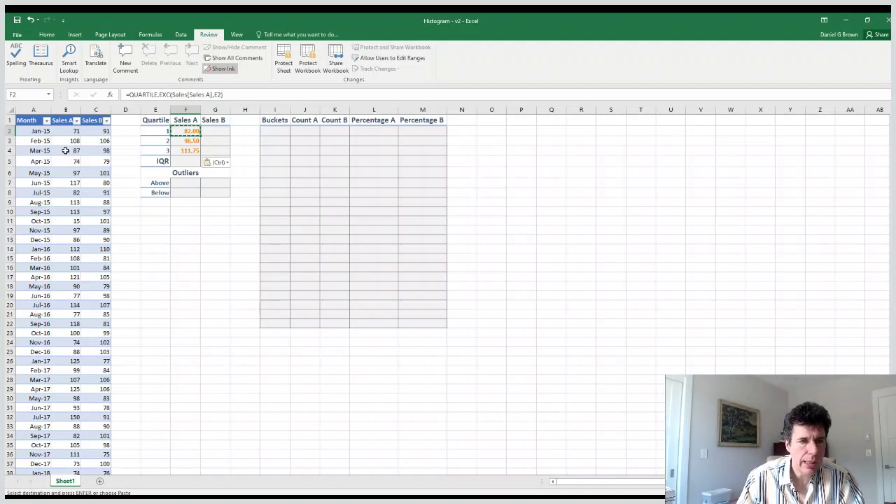
key(Down)
key(Down)
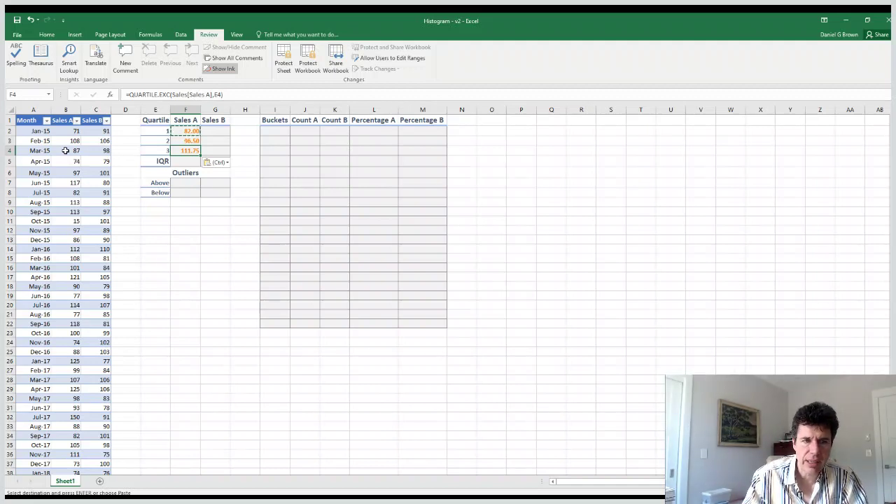
key(Up)
key(Up)
Enter =QUARTILE.EXC(Sales[Sales B],E2) across G2:G4, giving 81.50, 92.00, 101.00.
key(Right)
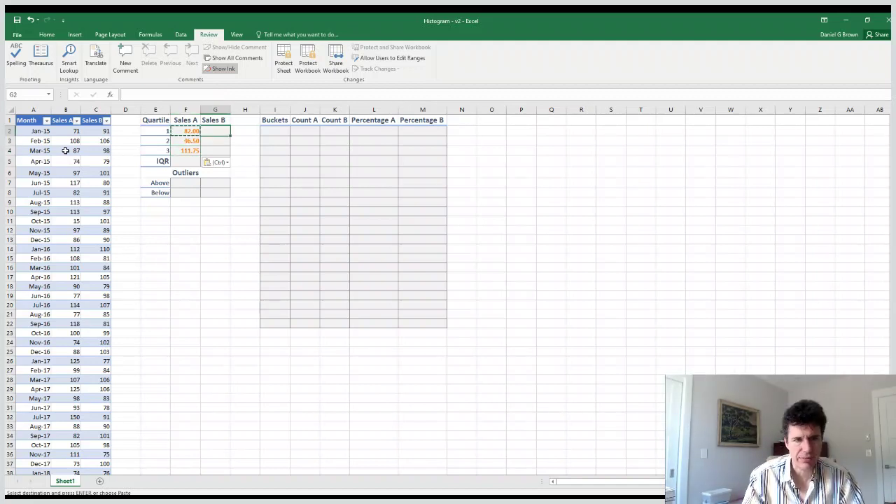
text(=QUARTILE.EXC()
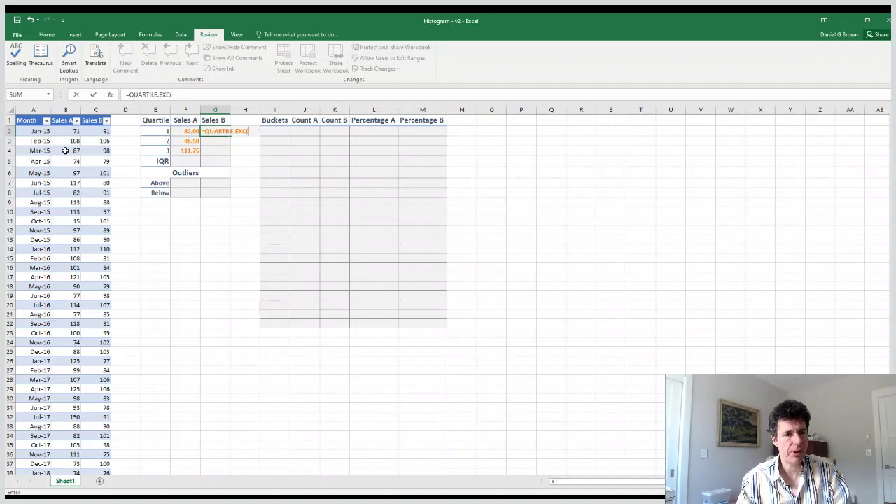
text(sales[sa)
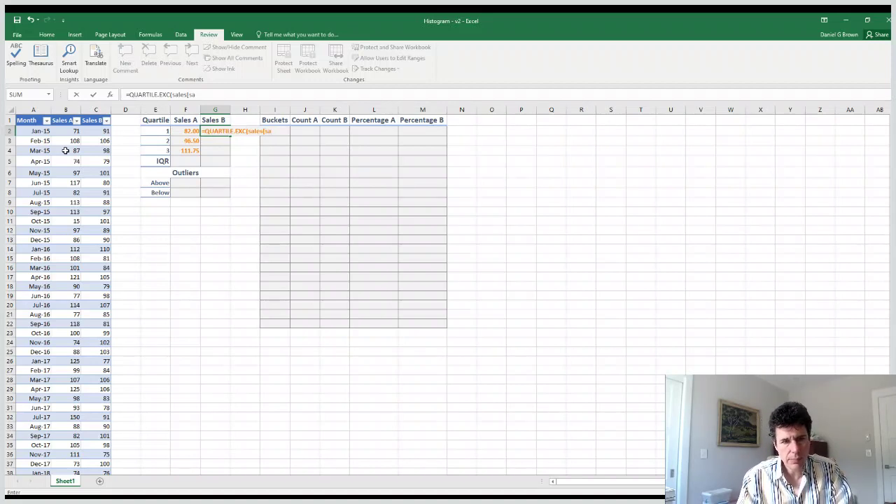
key(Down)
key(Tab)
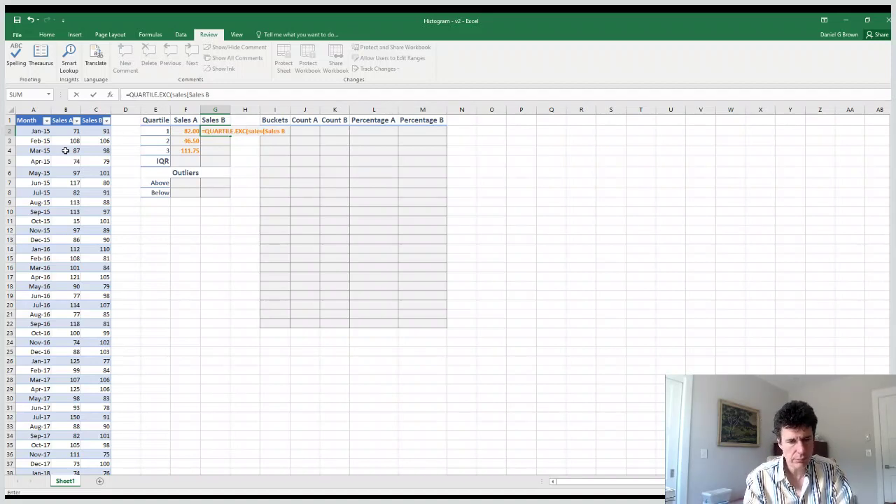
text(],)
key(Left)
key(Left)
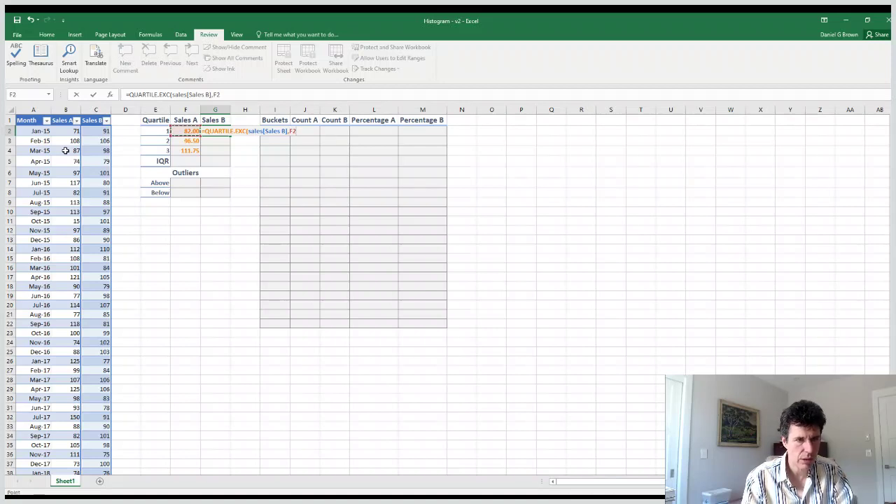
key(F2)
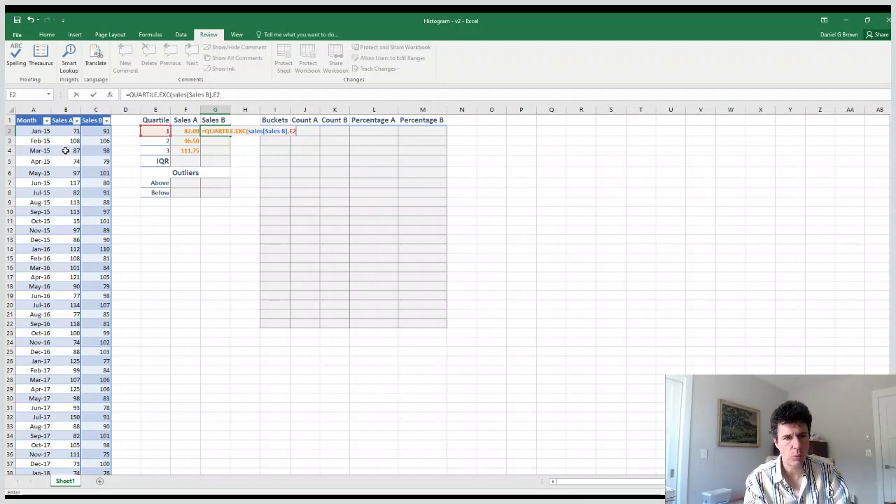
key(ctrl+Return)
key(ctrl+c)
key(shift+Down)
key(shift+Down)
key(ctrl+v)
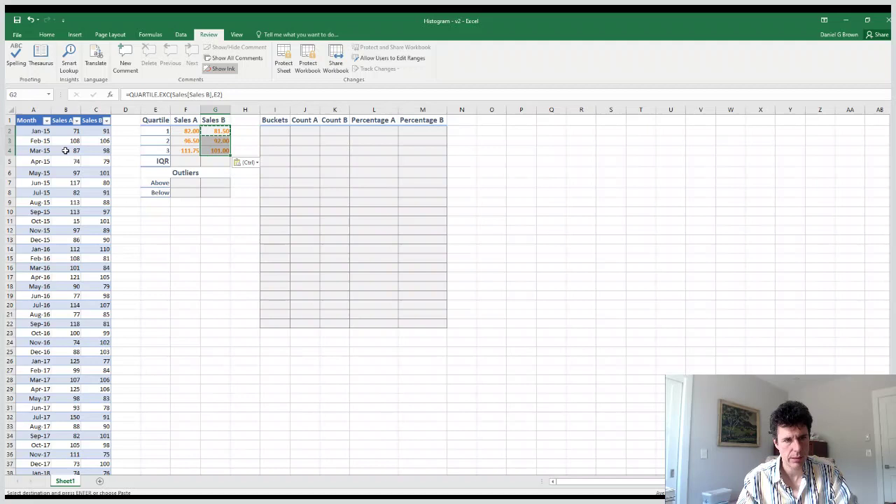
key(Down)
key(Down)
key(Down)
key(Left)
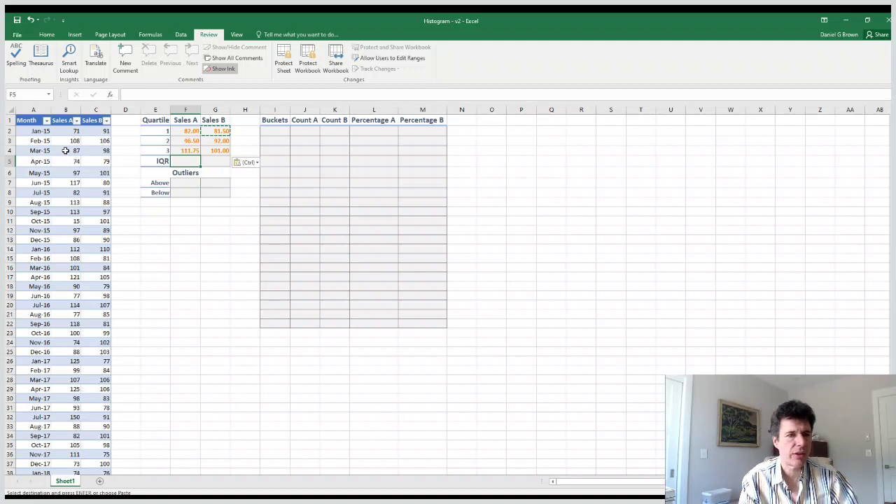
Compute the IQR as =F4-F2 for both columns, giving 29.75 and 19.50.
text(=)
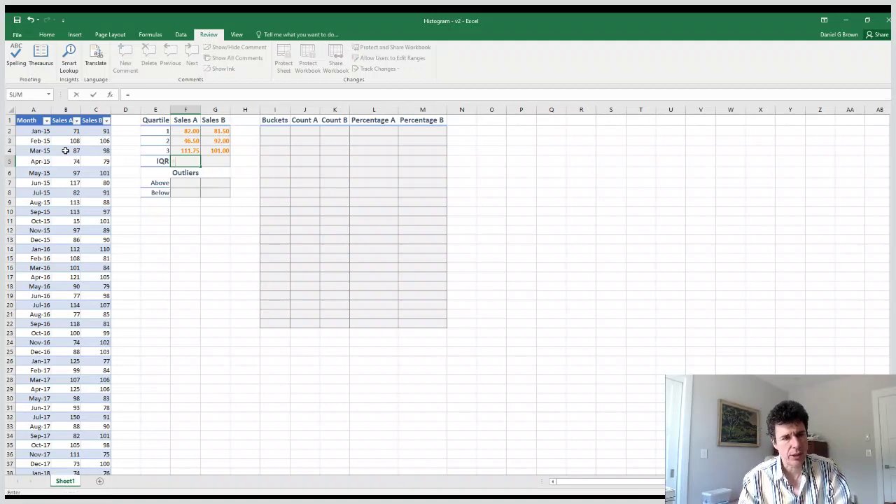
key(Up)
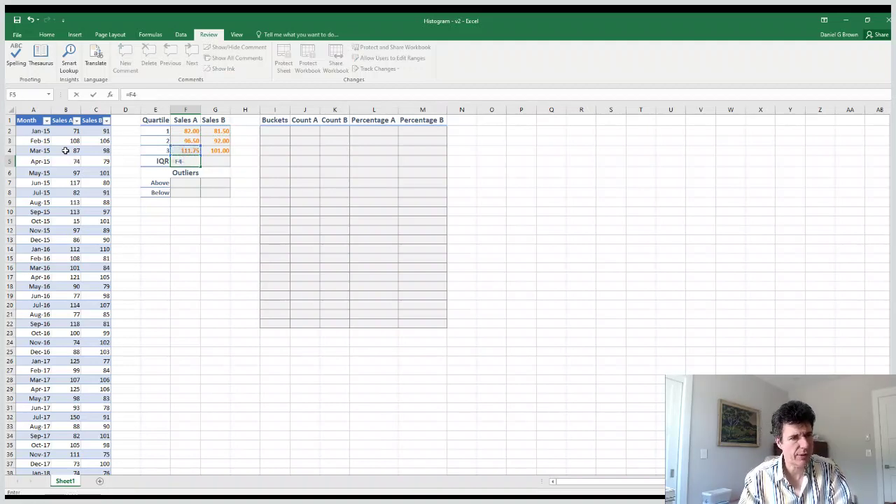
text(-)
key(Up)
key(Up)
key(Up)
key(Return)
key(Up)
key(ctrl+c)
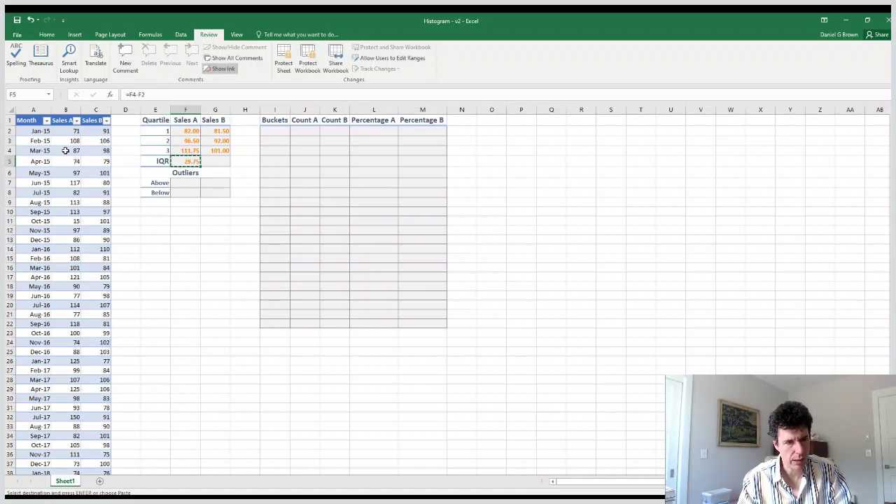
key(Right)
key(ctrl+v)
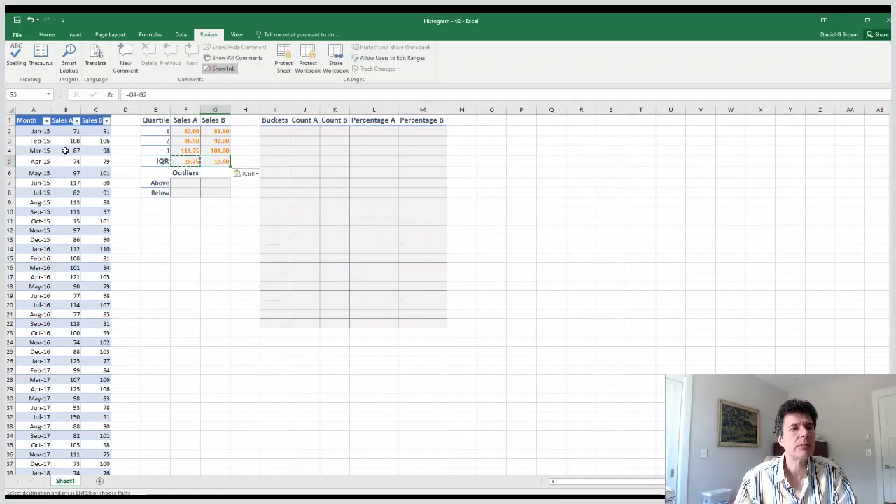
Set the Above limit to =F4+1.5*F5 for both columns, giving 156.38 and 130.25.
key(Left)
key(Down)
key(Down)
text(=)
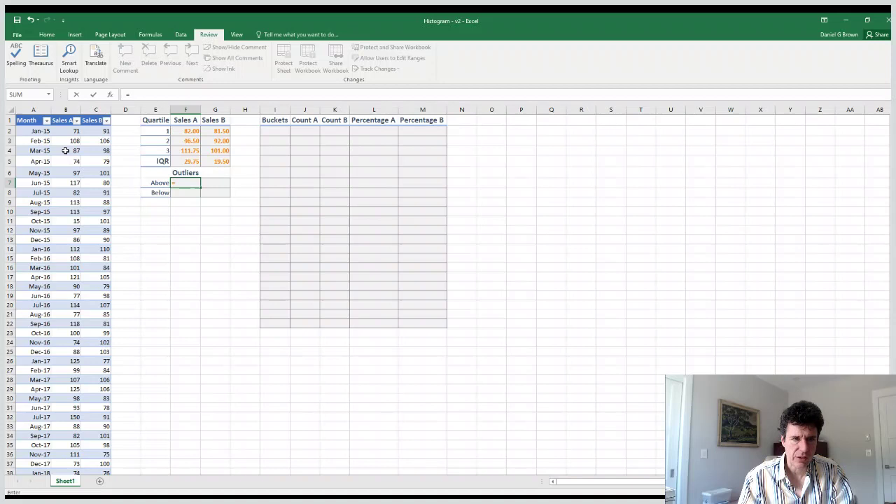
key(Up)
key(Up)
key(Up)
text(+)
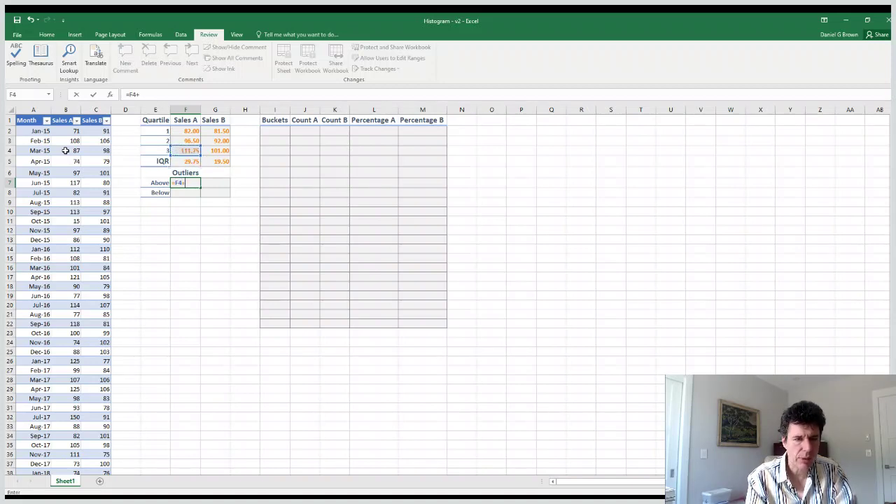
text(1.5*)
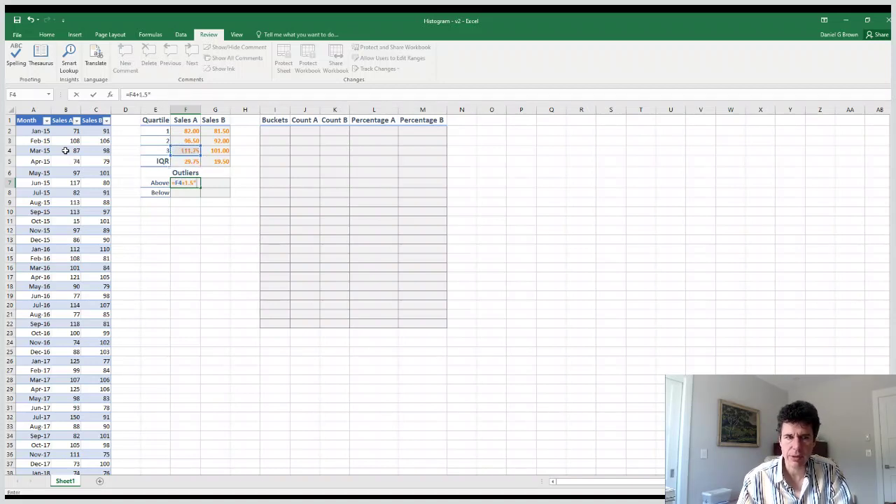
key(Up)
key(Up)
key(Return)
key(Up)
key(ctrl+c)
key(Right)
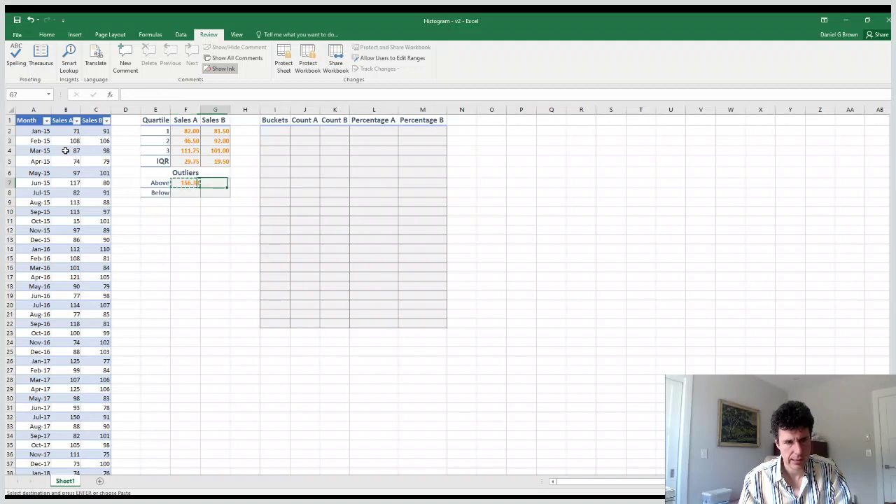
key(ctrl+v)
key(Left)
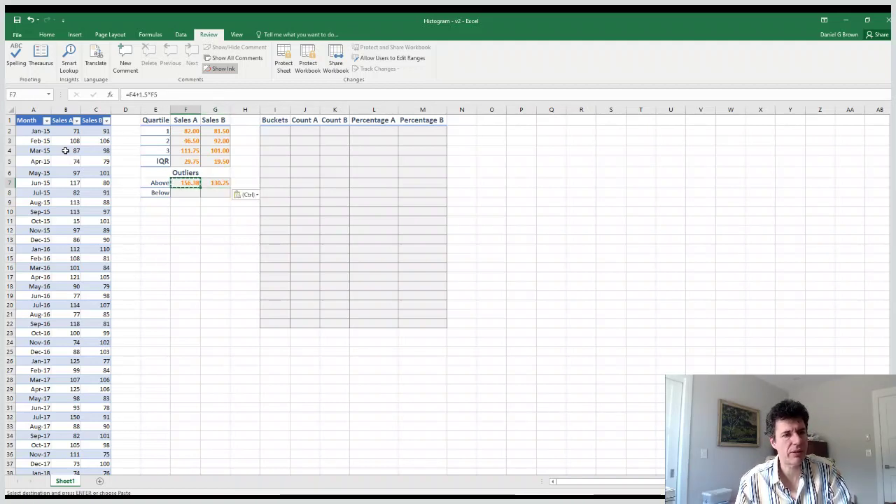
key(Right)
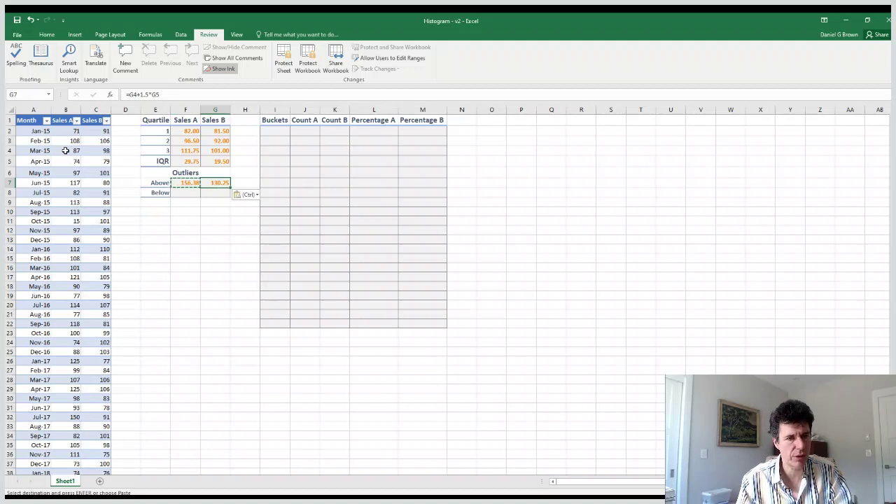
Enter =F2-1.5*F5 in F8 for the Sales A lower limit 37.38 and copy it.
key(Down)
key(Left)
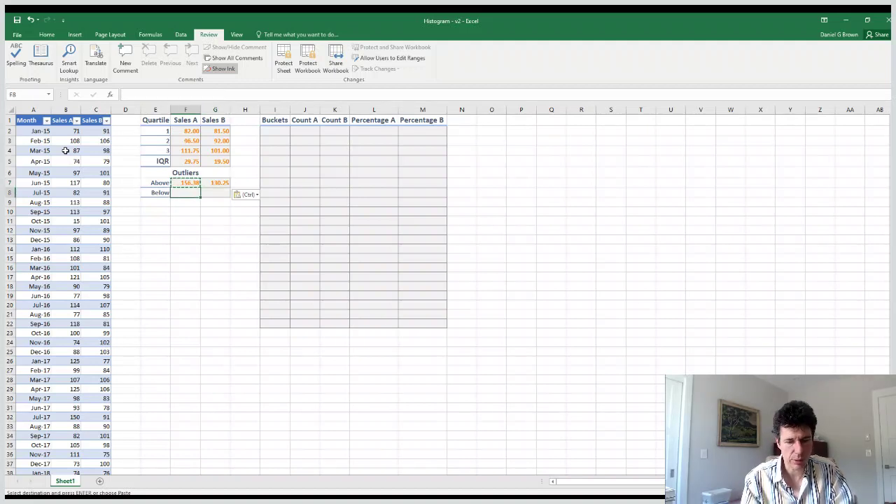
text(=)
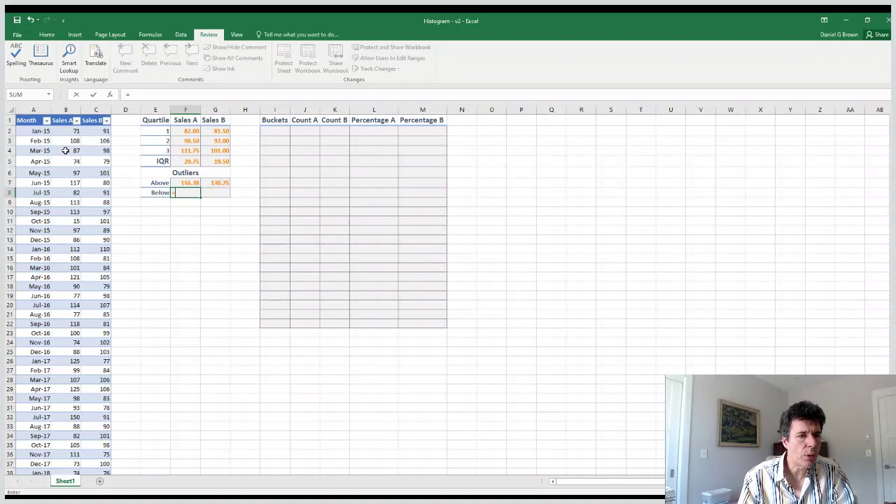
key(Up)
key(Up)
key(Up)
key(Up)
key(Up)
key(Up)
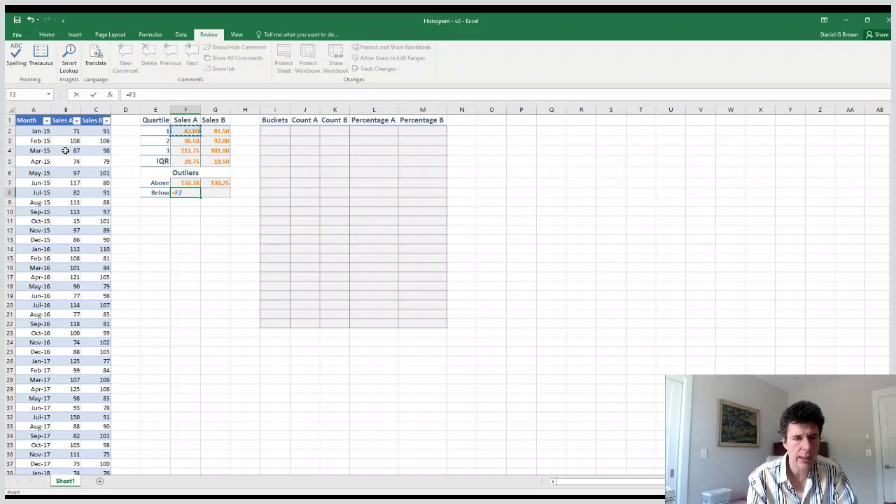
text(-)
key(Up)
key(BackSpace)
key(BackSpace)
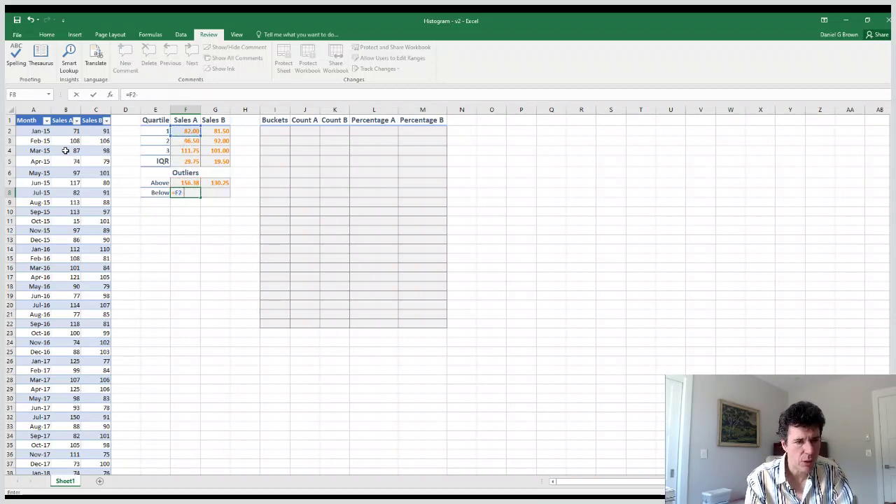
text(1.5*F5)
key(Return)
key(Up)
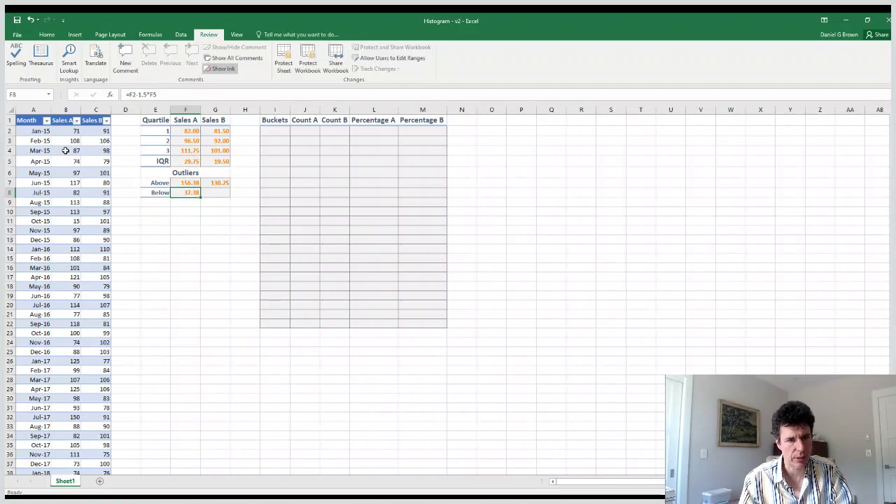
key(ctrl+c)
key(Right)
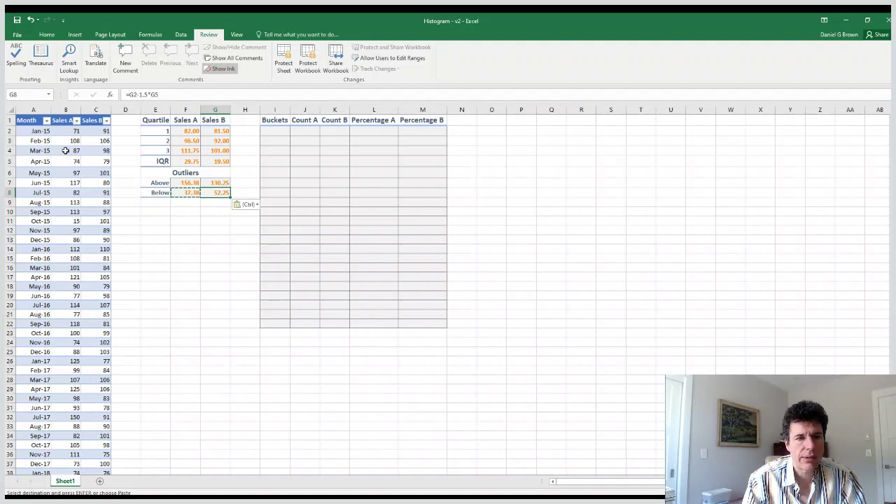
Set the first bucket in I2 to =F8, giving 37.38.
key(Right)
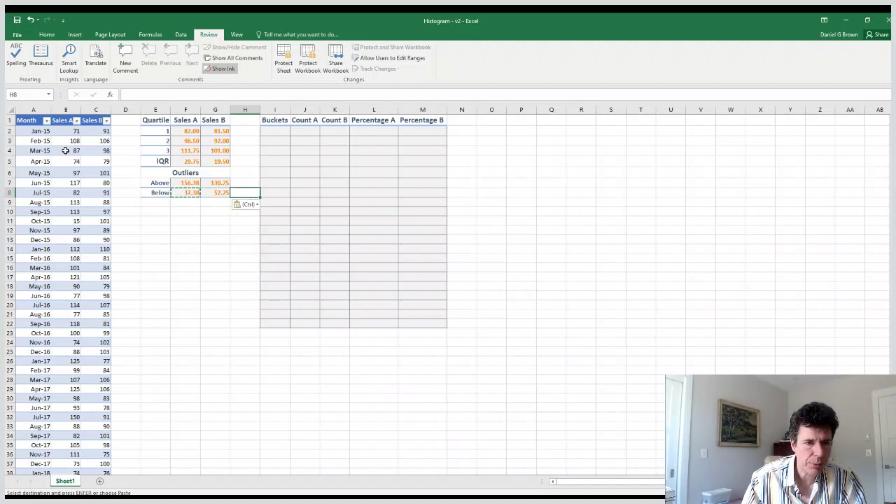
key(Right)
key(Up)
key(Up)
key(Up)
key(Up)
key(Up)
key(Up)
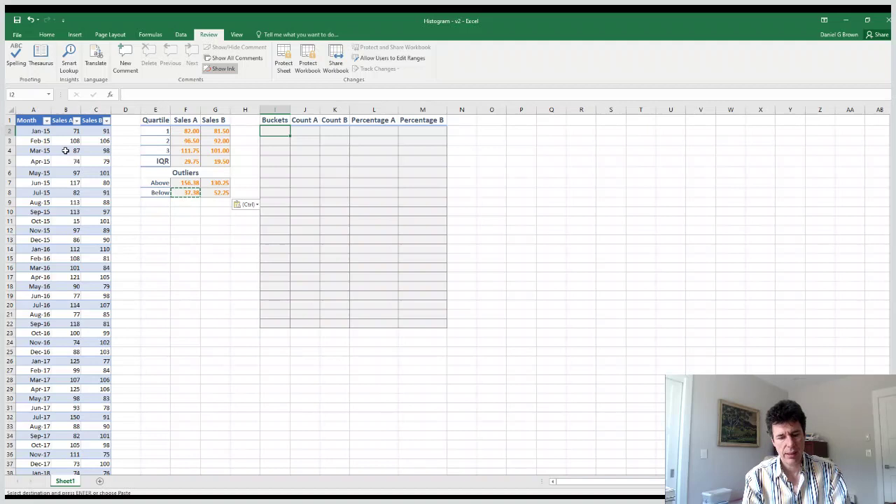
text(=)
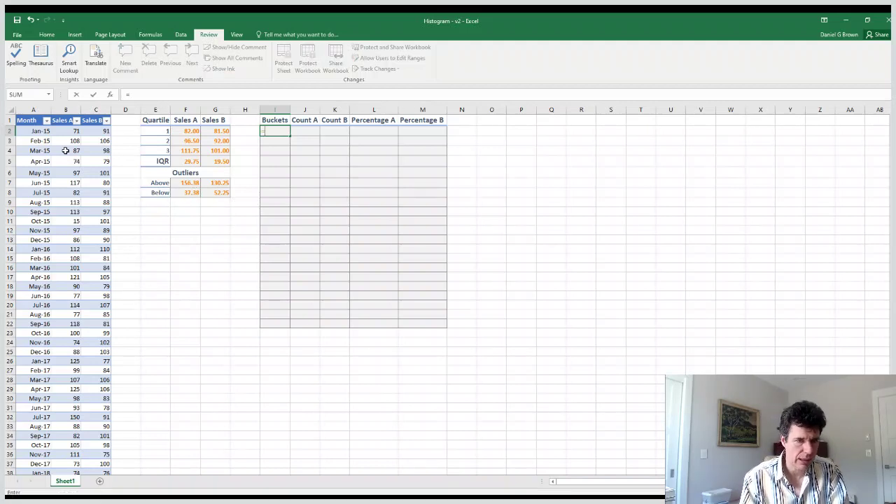
key(Down)
key(Down)
key(Down)
key(Down)
key(Down)
key(Down)
key(Down)
key(Left)
key(Left)
key(Left)
key(Left)
key(Up)
key(Right)
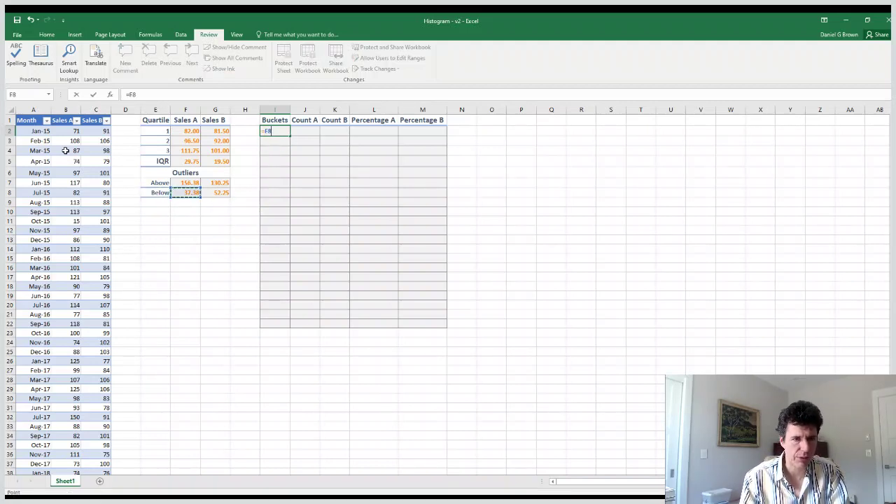
key(Return)
key(Up)
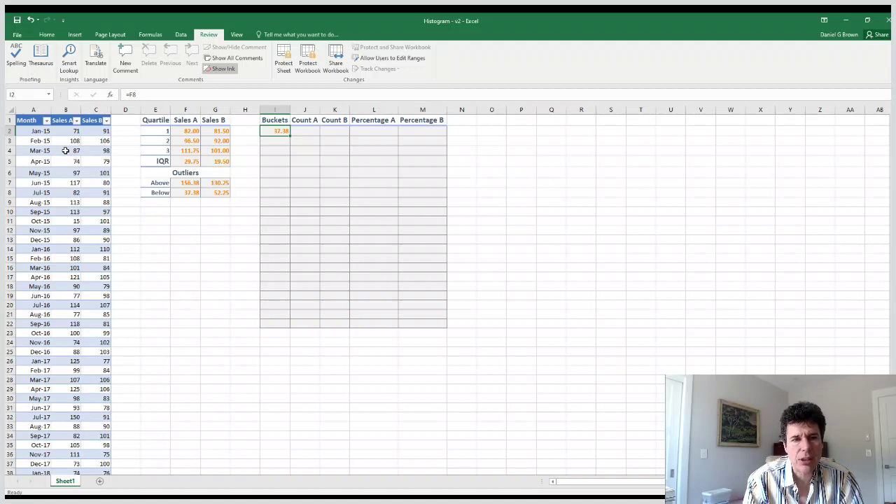
key(Down)
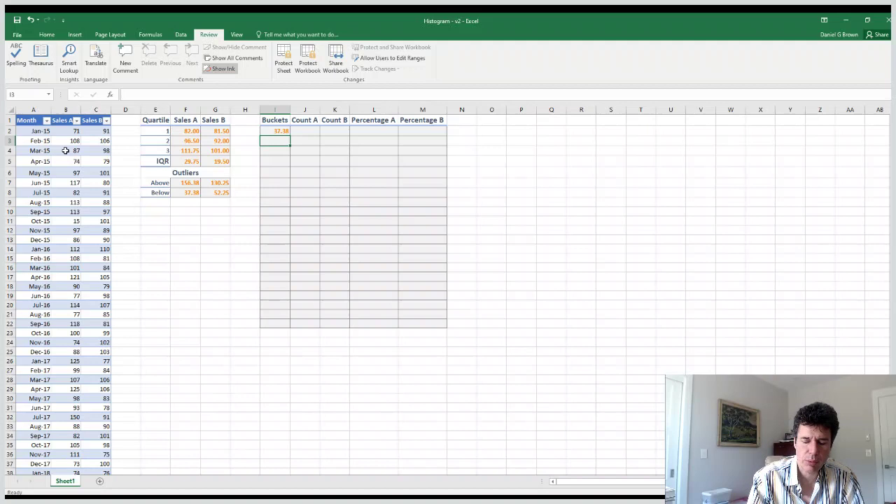
In I3 enter =I2+($F$7-$F$8)/20 to step by one twentieth of the range.
text(=)
key(Up)
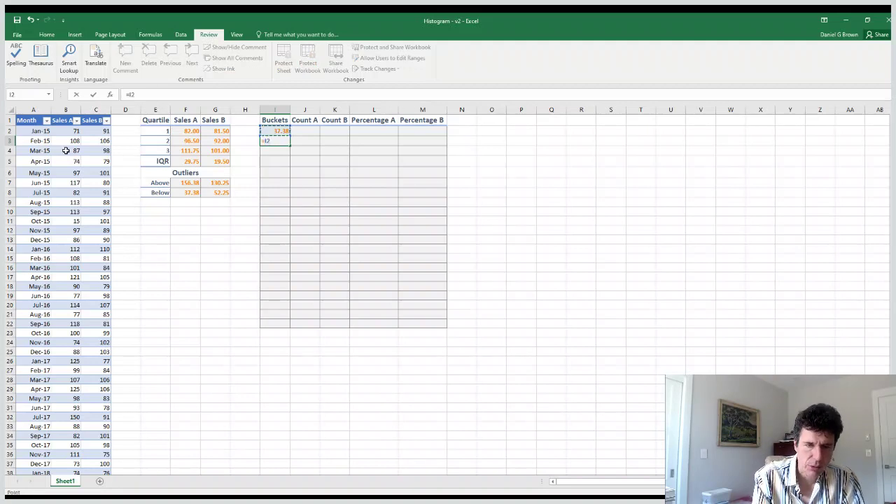
text(+)
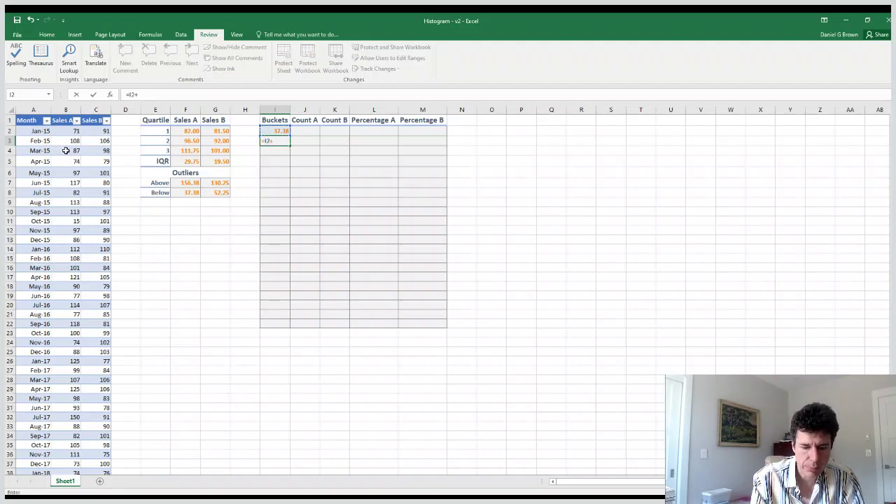
text(()
key(Left)
key(Left)
key(Left)
key(Down)
key(Down)
key(Down)
key(Down)
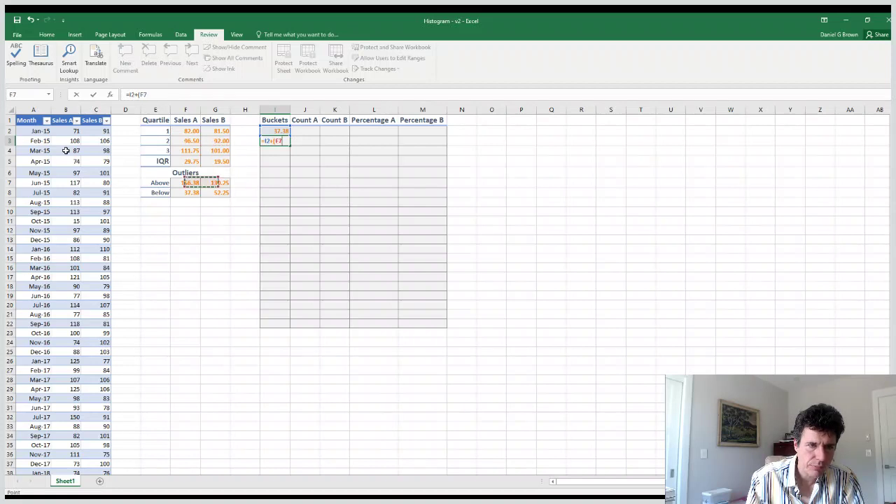
key(F4)
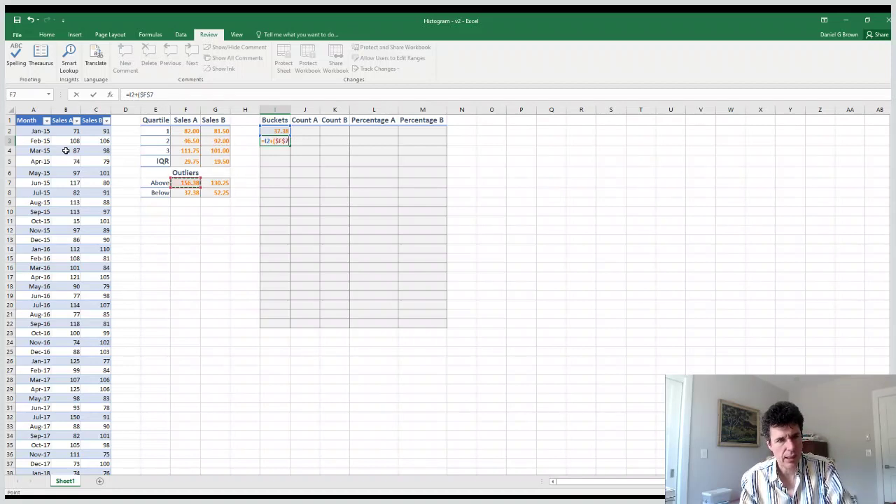
text(-)
key(Left)
key(Left)
key(Left)
key(Down)
key(Down)
key(Down)
key(Down)
key(Down)
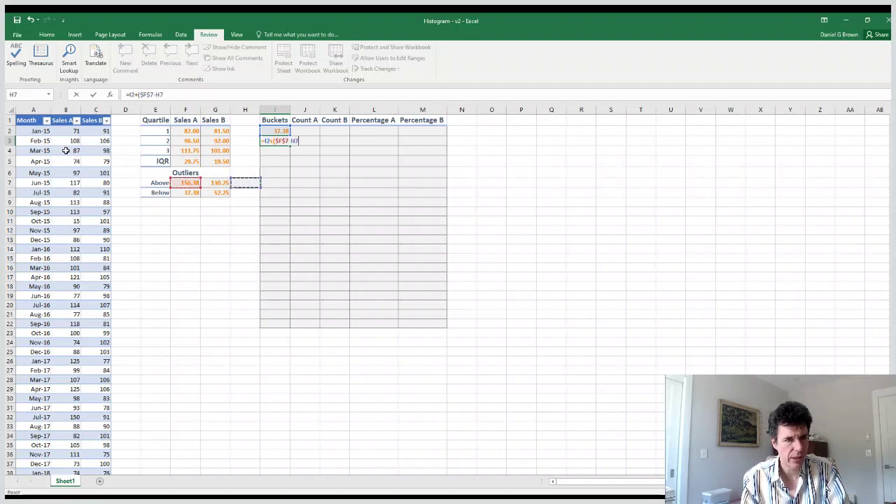
key(F4)
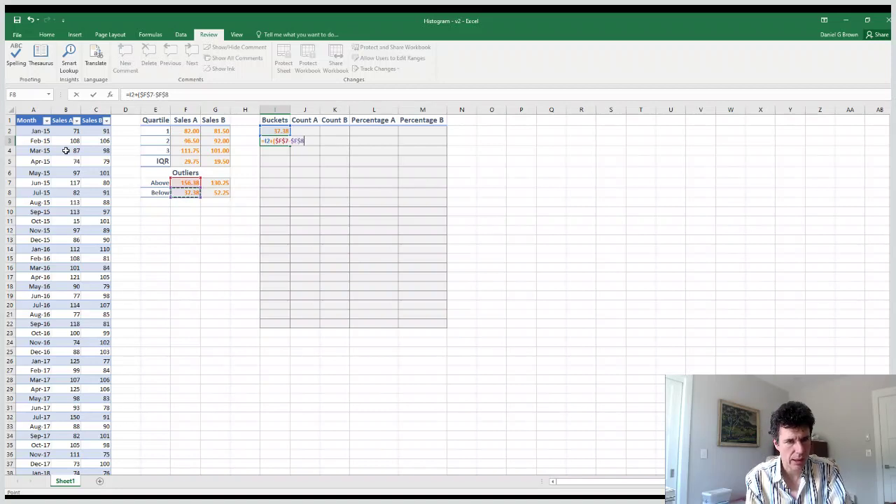
text()/20)
key(ctrl+Return)
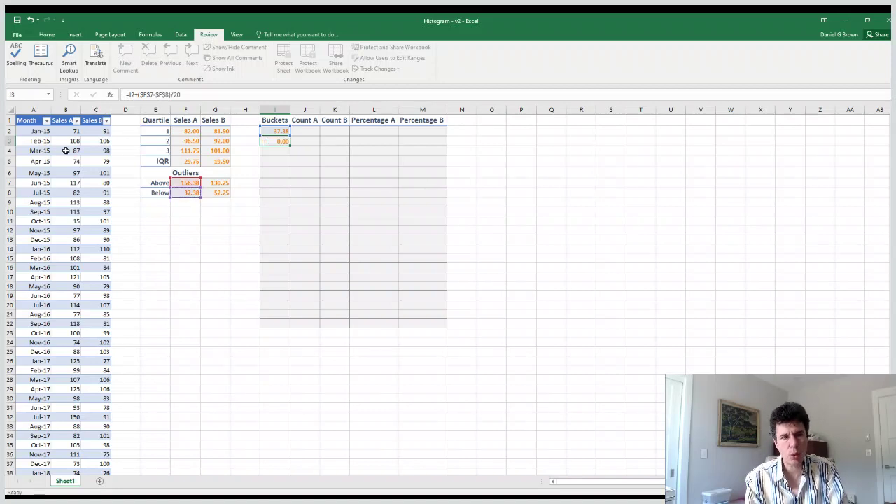
Copy the bucket formula down to I22 so the buckets end at 156.38.
key(ctrl+c)
key(shift+Down)
key(shift+Down)
key(shift+Down)
key(shift+Down)
key(shift+Down)
key(shift+Down)
key(shift+Down)
key(shift+Down)
key(shift+Down)
key(shift+Down)
key(shift+Down)
key(shift+Down)
key(shift+Down)
key(shift+Down)
key(shift+Down)
key(shift+Down)
key(shift+Down)
key(shift+Down)
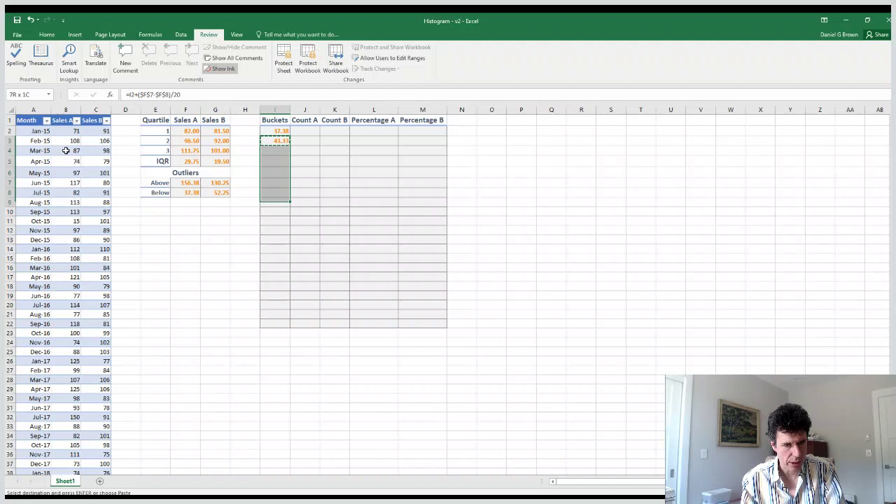
key(shift+Down)
key(ctrl+v)
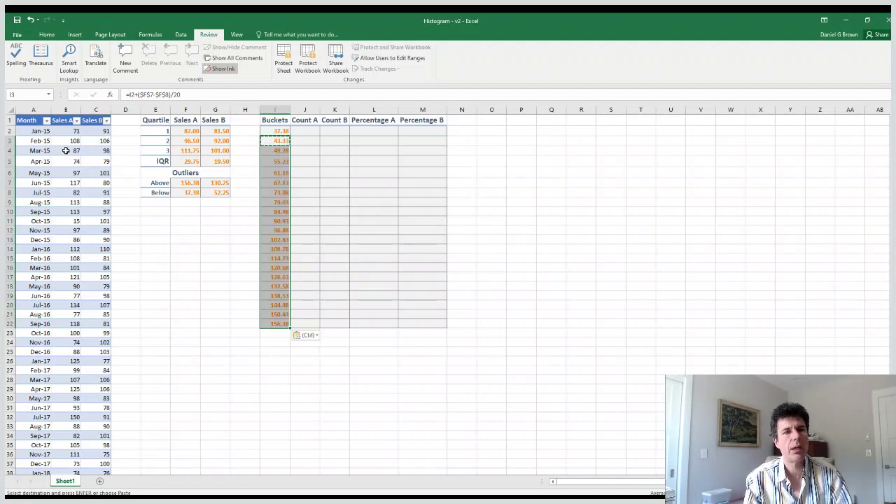
key(Up)
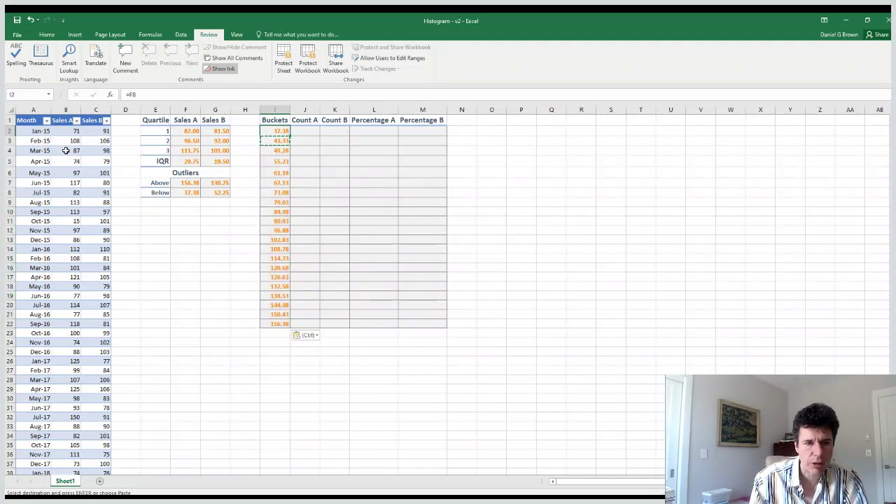
key(ctrl+Down)
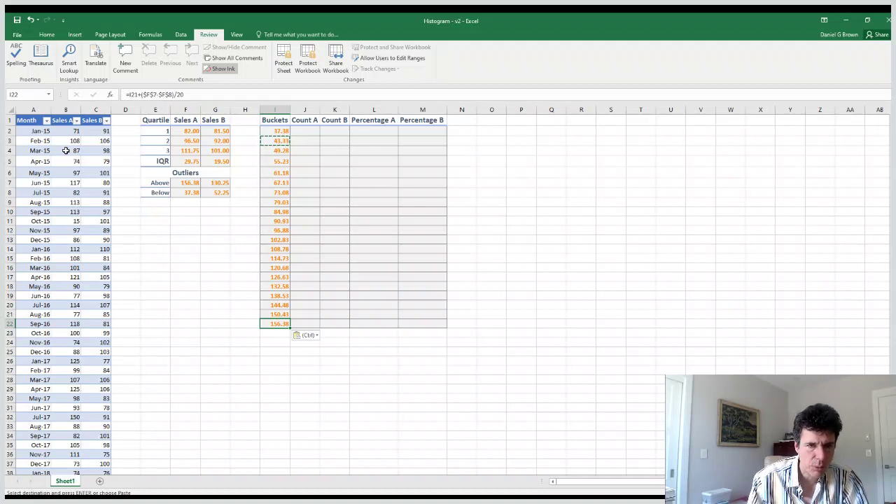
key(ctrl+Up)
key(Down)
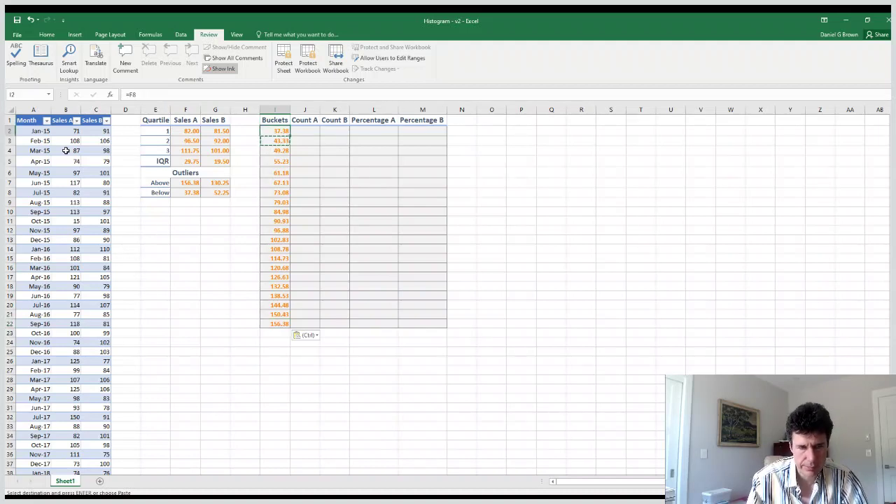
key(Right)
key(shift+Down)
key(shift+Down)
key(shift+Down)
key(shift+Down)
key(shift+Down)
key(shift+Down)
key(shift+Down)
key(shift+Down)
key(shift+Down)
key(shift+Down)
key(shift+Down)
key(shift+Down)
key(shift+Down)
key(shift+Down)
key(shift+Down)
key(shift+Down)
key(shift+Down)
key(shift+Down)
key(shift+Down)
key(shift+Down)
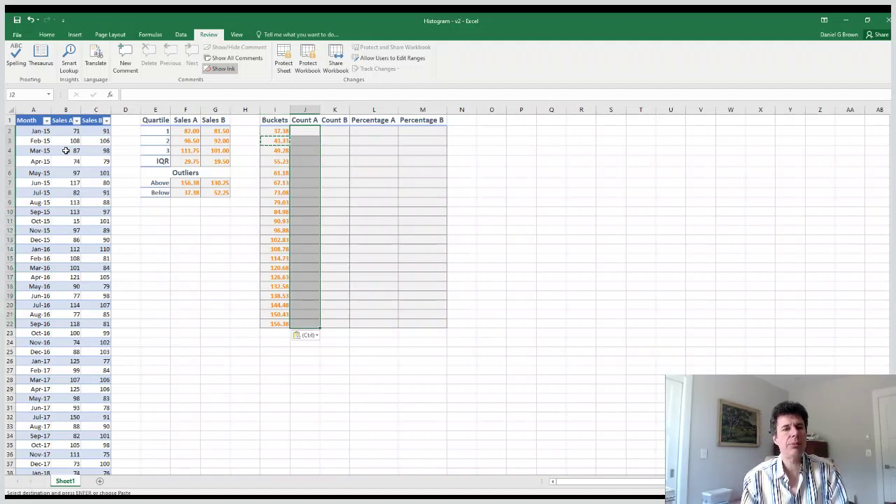
Enter =FREQUENCY(Sales[Sales A],I2:I22) as an array formula across J2:J22.
text(=fre)
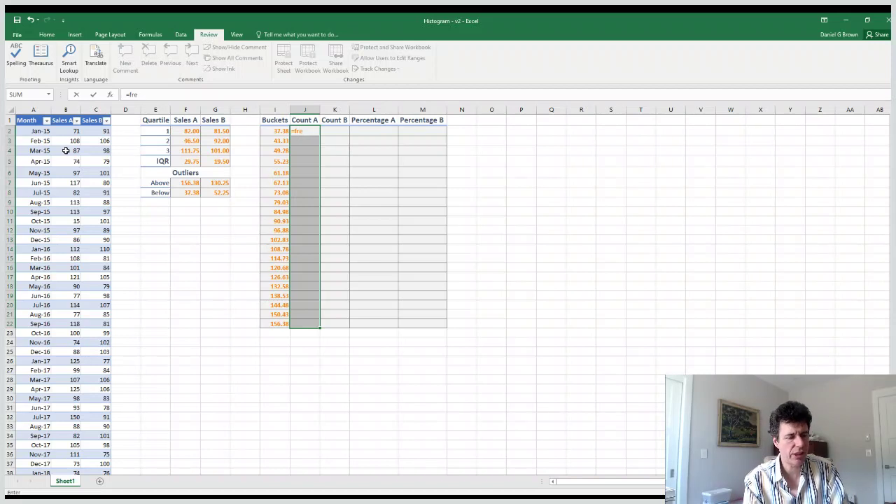
key(Tab)
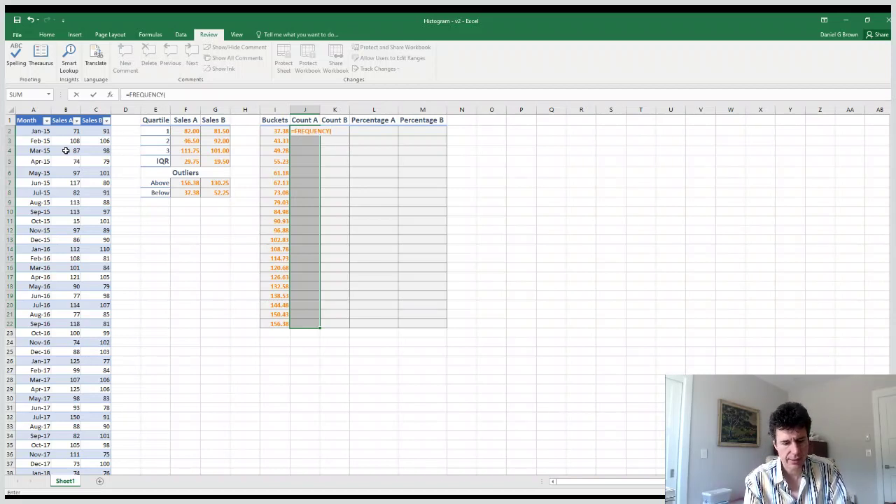
text(sa)
key(Tab)
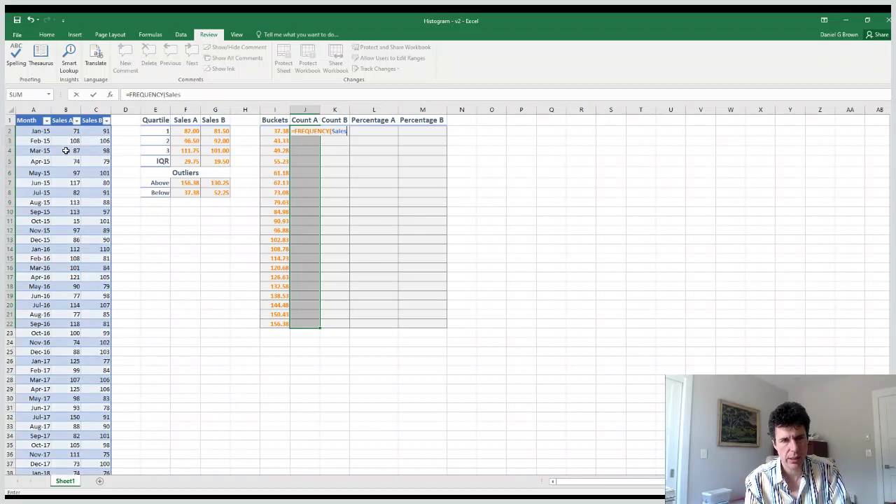
text([sa)
key(Tab)
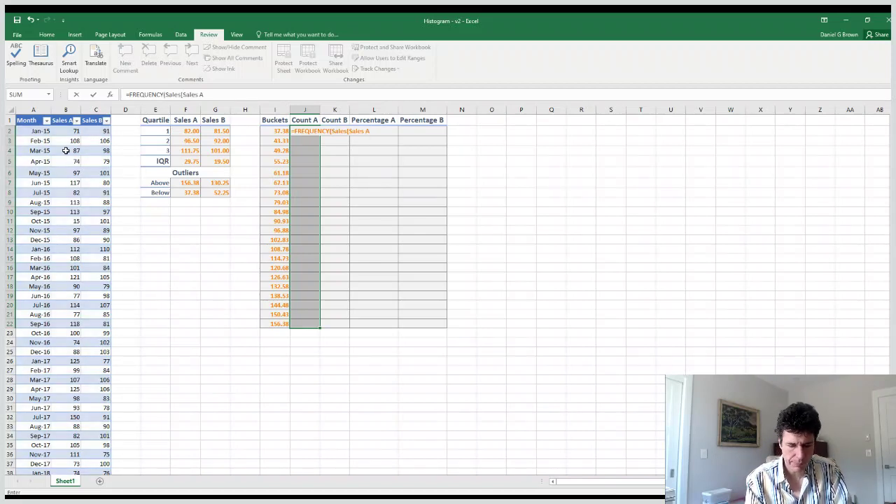
text(],I2:I22)
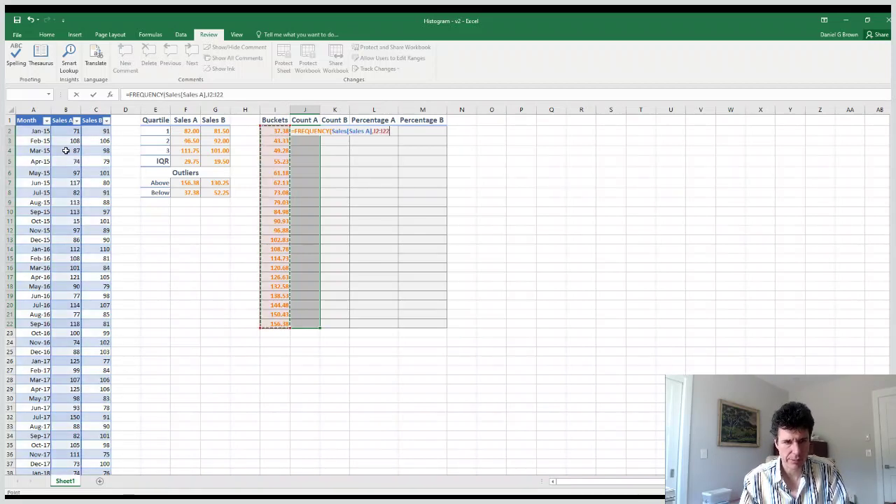
text())
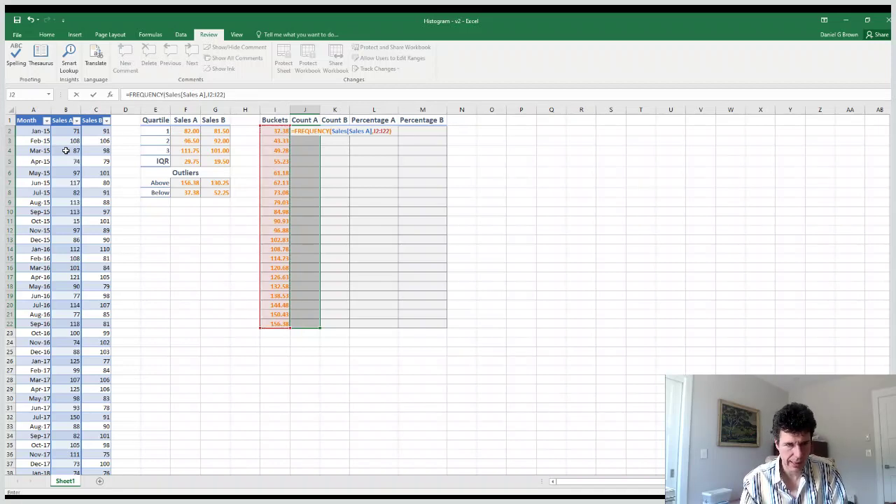
key(ctrl+shift+Return)
Enter =FREQUENCY(Sales[Sales B],I2:I22) as an array formula across K2:K22.
key(Right)
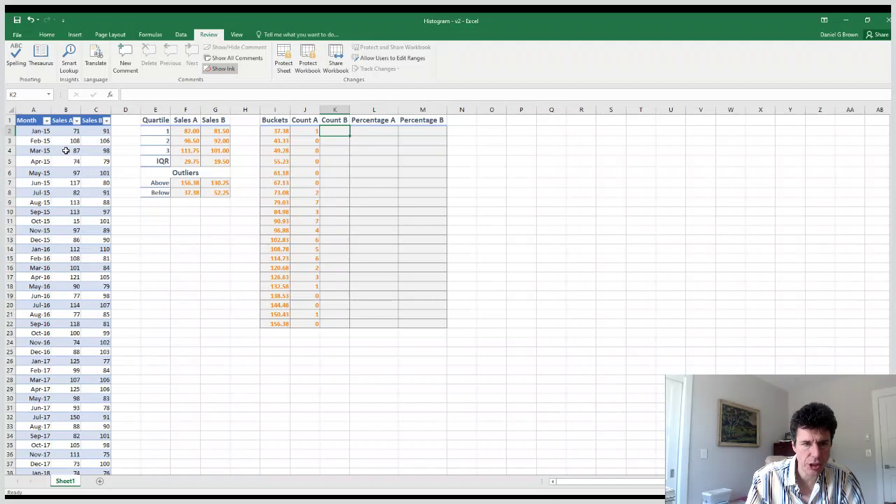
key(shift+Down)
key(shift+Down)
key(shift+Down)
key(shift+Down)
key(shift+Down)
key(shift+Down)
key(shift+Down)
key(shift+Down)
key(shift+Down)
key(shift+Down)
key(shift+Down)
key(shift+Down)
key(shift+Down)
key(shift+Down)
key(shift+Down)
key(shift+Down)
key(shift+Down)
key(shift+Down)
key(shift+Down)
key(shift+Down)
key(shift+Up)
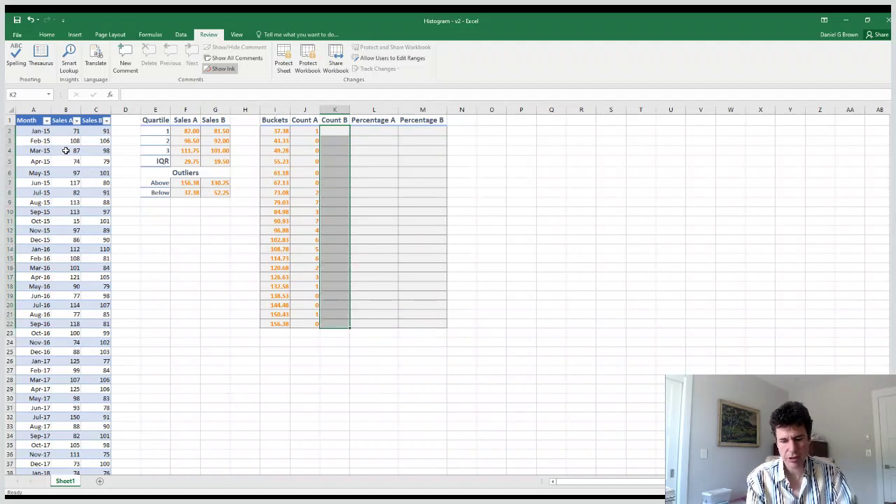
text(=fre)
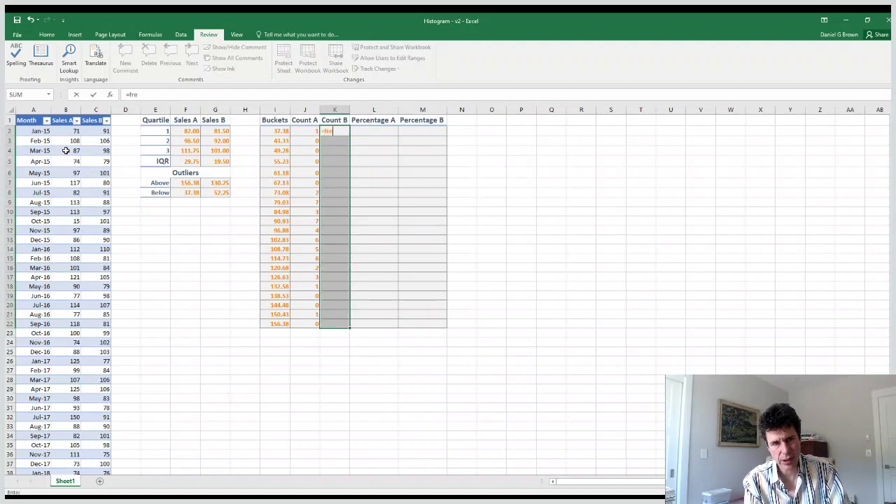
text(quency(sa)
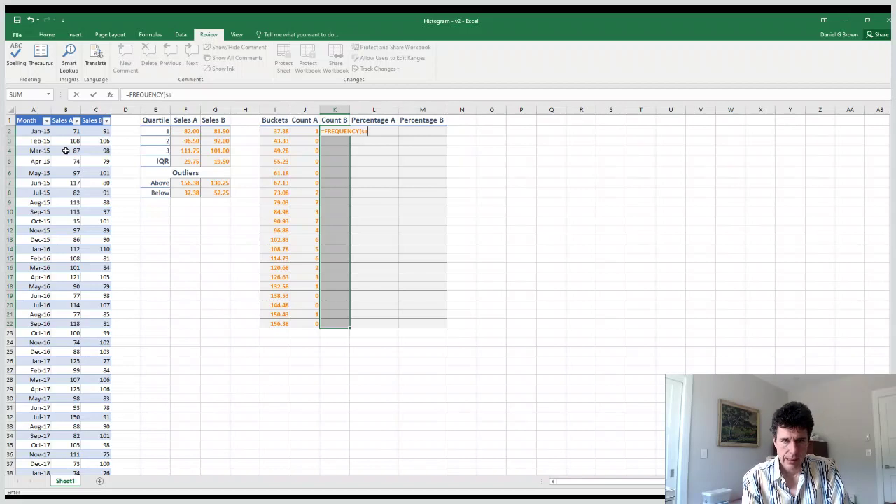
text(les[sal)
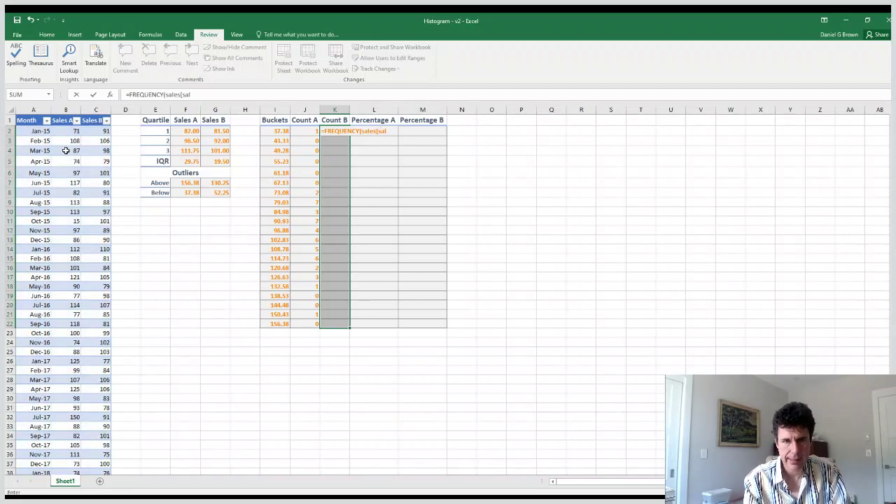
key(Down)
key(Tab)
text(])
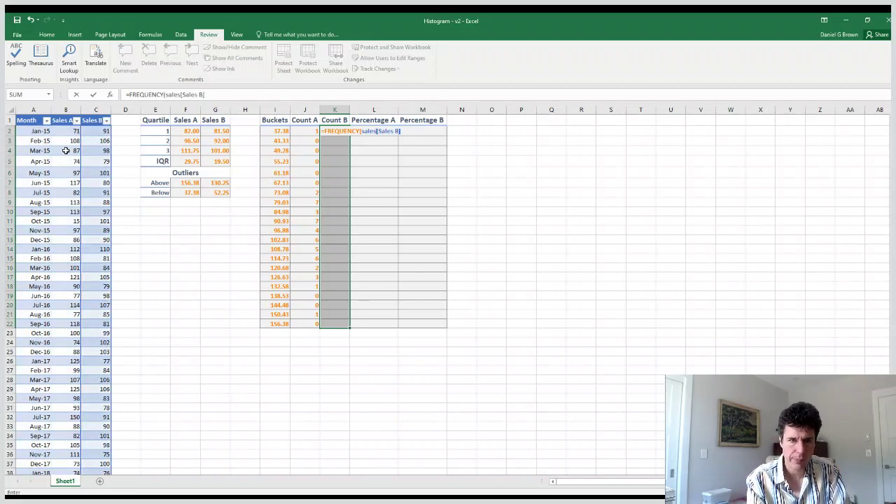
text(,)
key(Left)
key(Left)
key(ctrl+shift+Down)
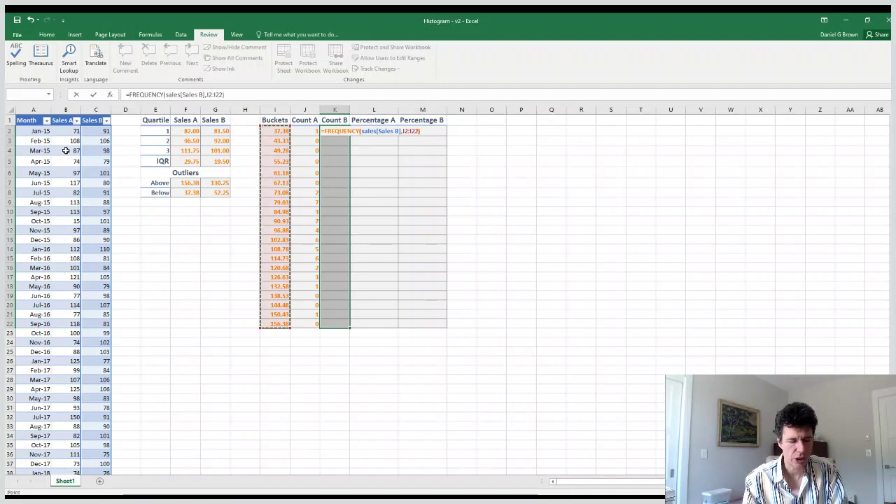
key(ctrl+shift+Return)
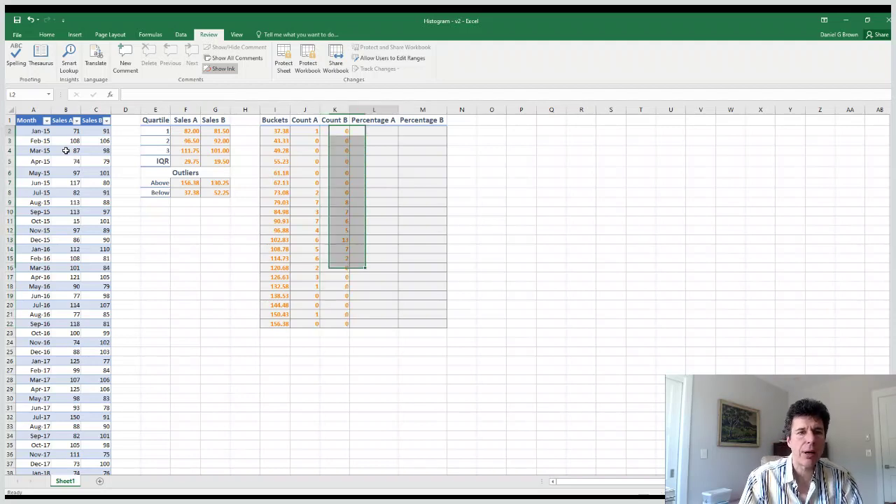
key(Right)
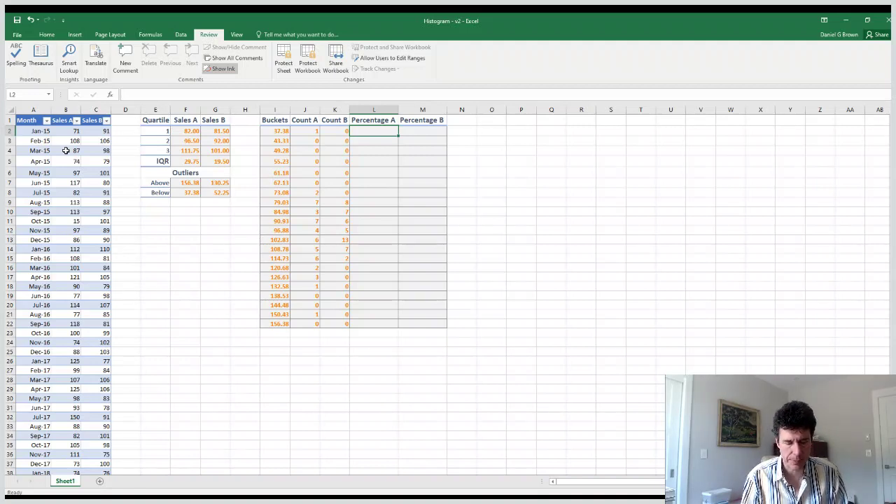
Enter =J2/COUNT(Sales[Sales A]) in L2 and copy it down through L22.
text(=)
key(Left)
key(Left)
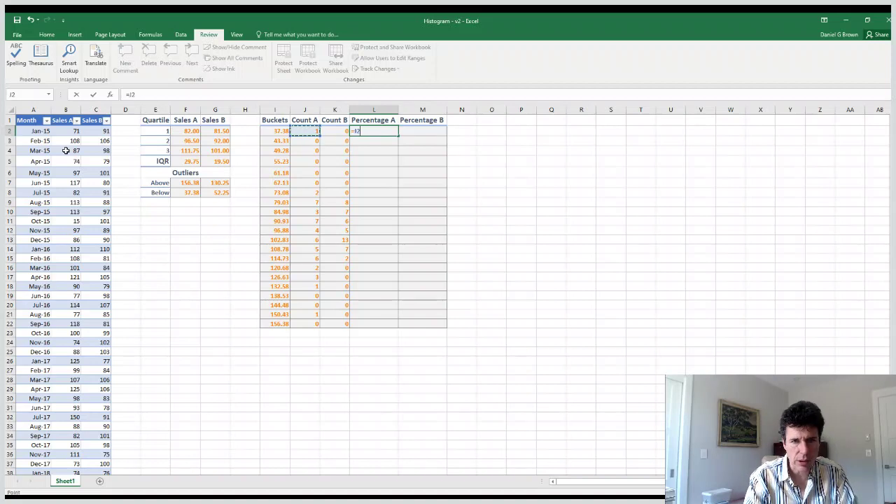
text(/)
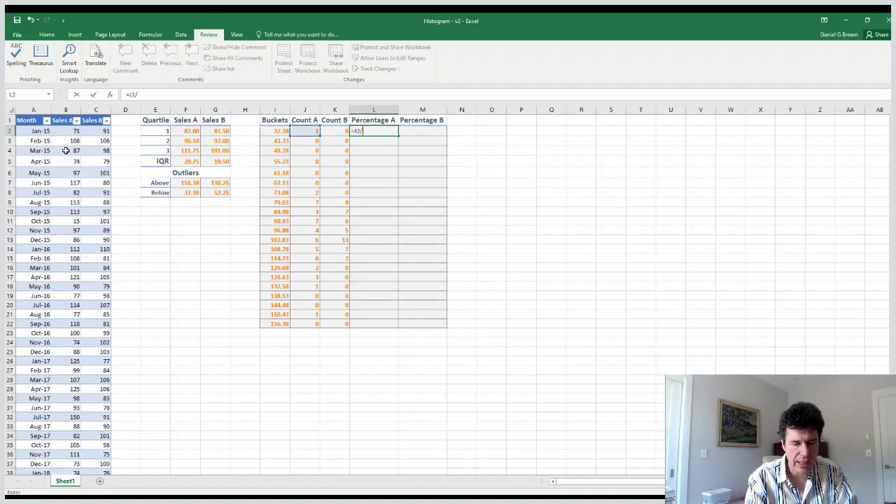
text(count()
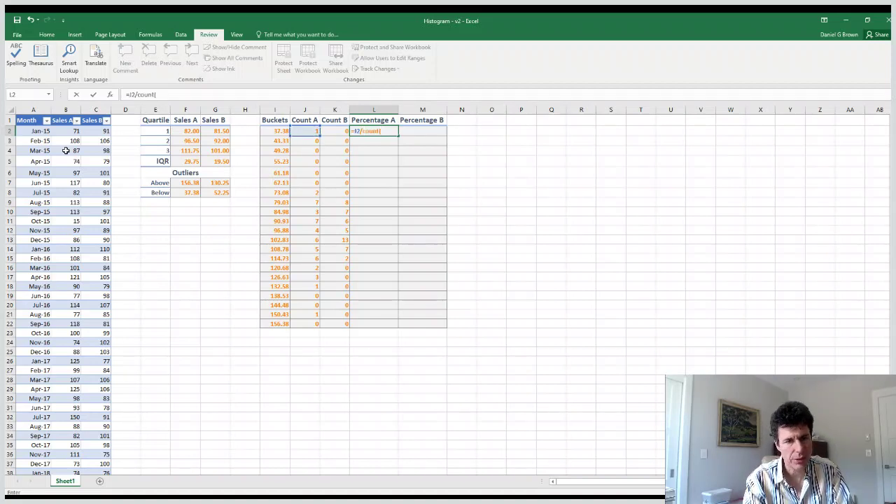
text(sales[)
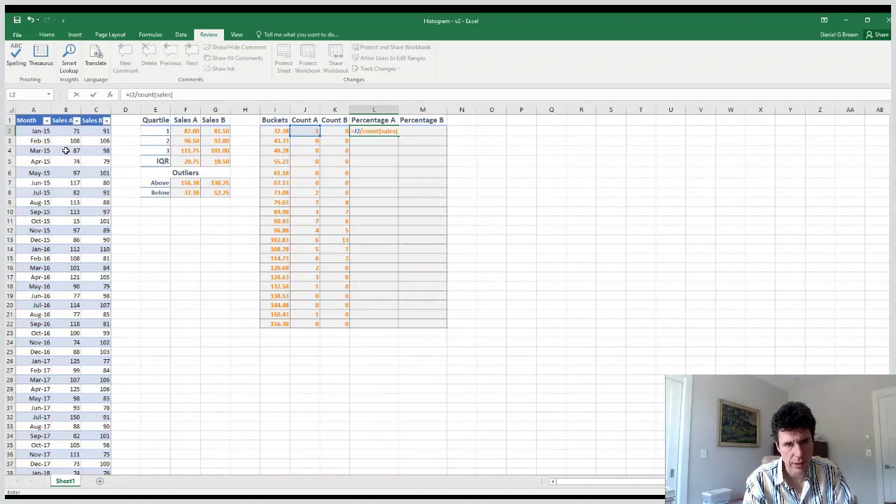
text(Sales A])
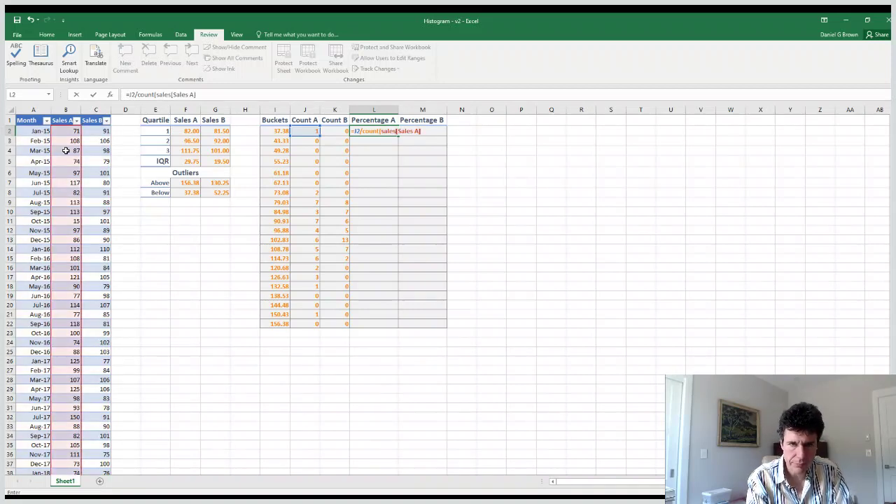
text())
key(ctrl+Return)
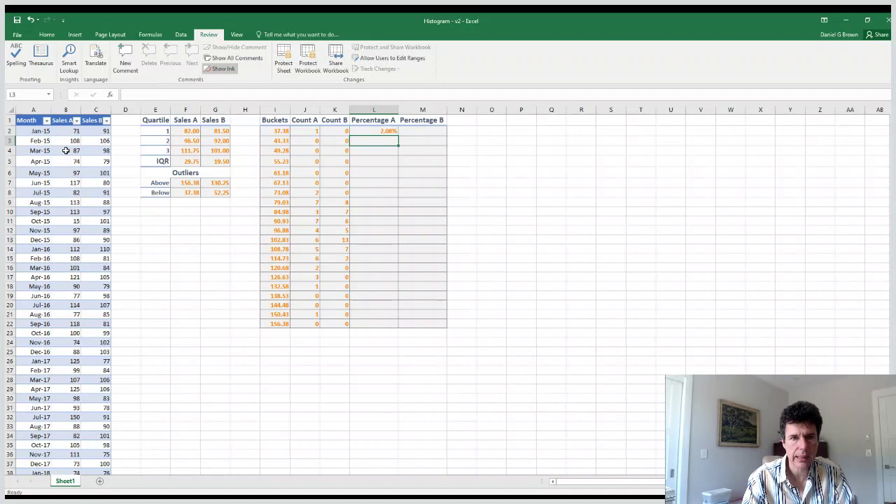
key(ctrl+c)
key(shift+Down)
key(shift+Down)
key(shift+Down)
key(shift+Down)
key(shift+Down)
key(shift+Down)
key(shift+Down)
key(shift+Down)
key(shift+Down)
key(shift+Down)
key(shift+Down)
key(shift+Down)
key(shift+Down)
key(shift+Down)
key(shift+Down)
key(shift+Down)
key(shift+Down)
key(shift+Down)
key(shift+Down)
key(shift+Down)
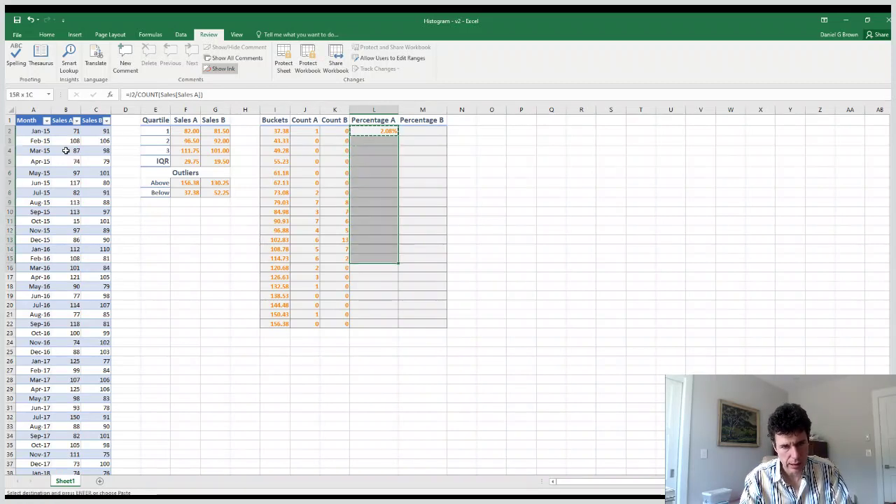
key(ctrl+v)
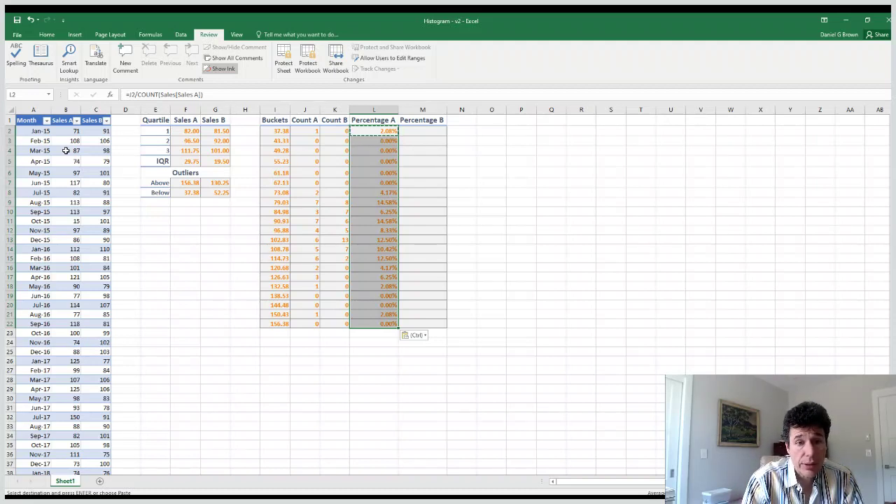
key(Down)
key(Down)
key(Down)
key(Down)
key(Down)
key(Down)
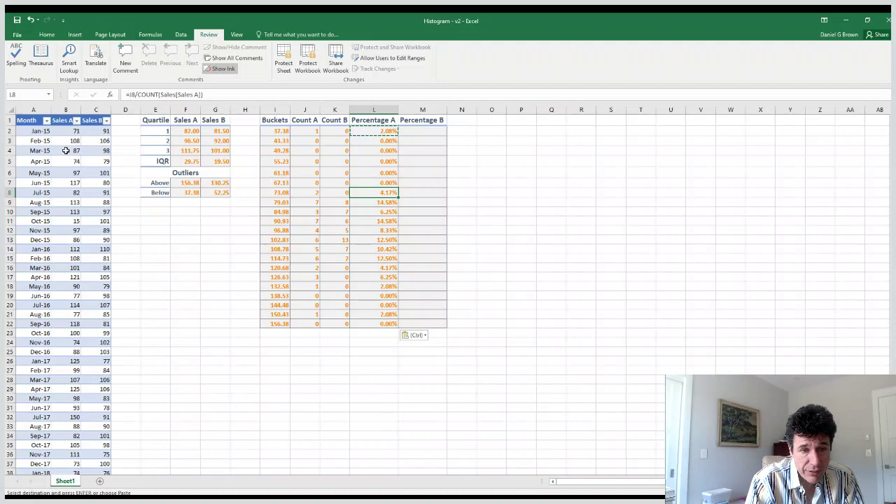
key(ctrl+Up)
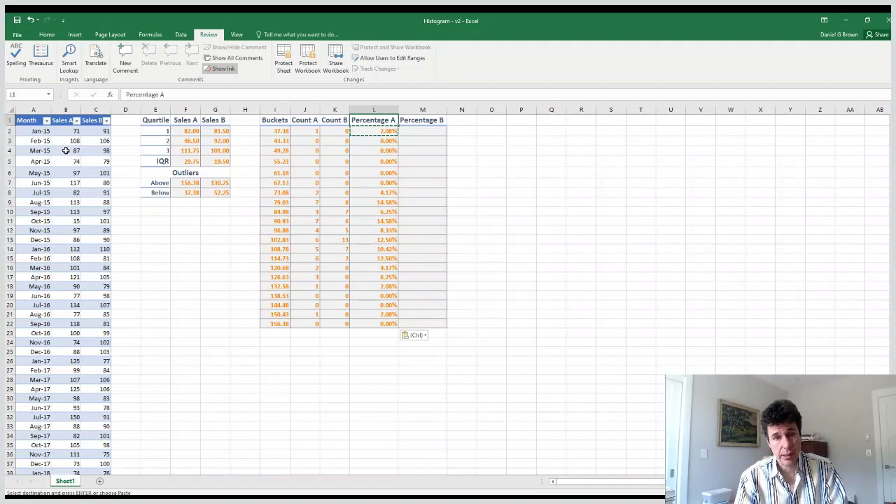
Copy the L2:L22 percentage formulas into M2:M22, then select both columns L2:M22.
key(Down)
key(ctrl+shift+Down)
key(ctrl+c)
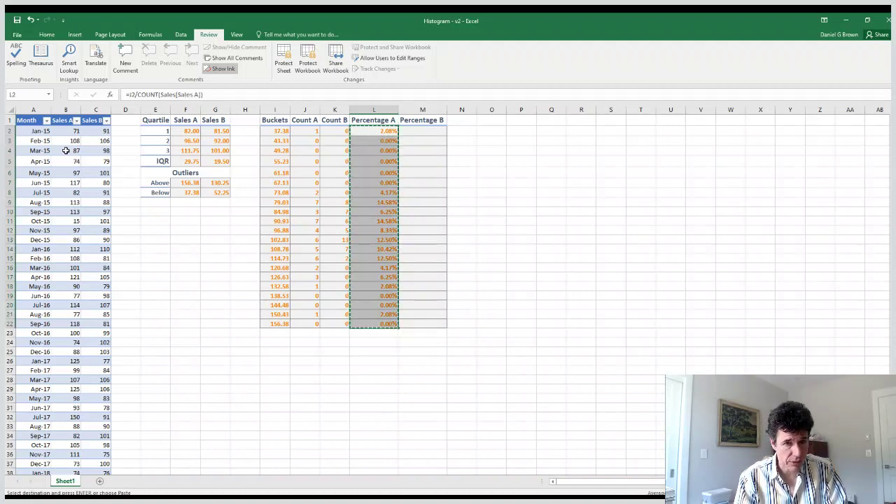
key(Right)
key(ctrl+v)
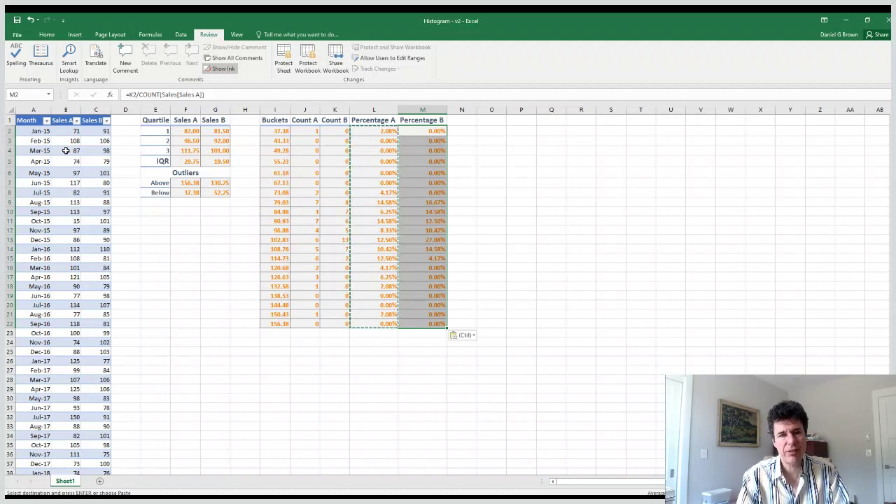
key(Left)
key(Escape)
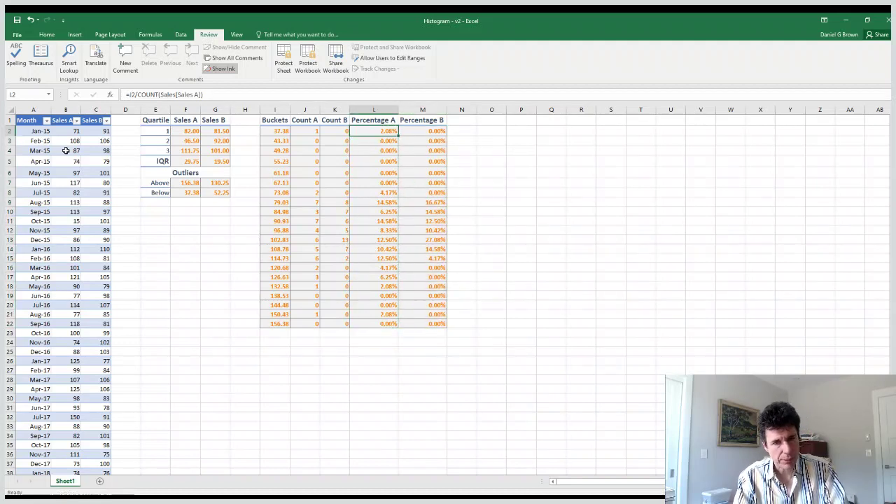
key(shift+Down)
key(ctrl+shift+Down)
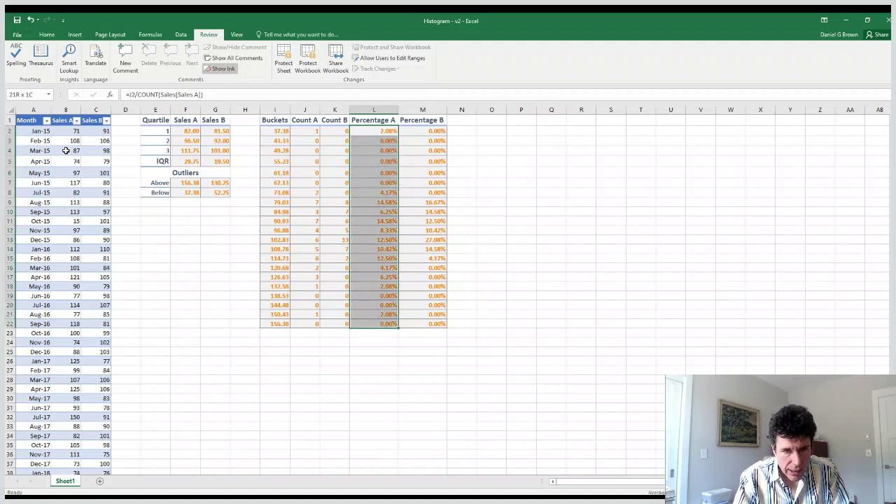
key(shift+Right)
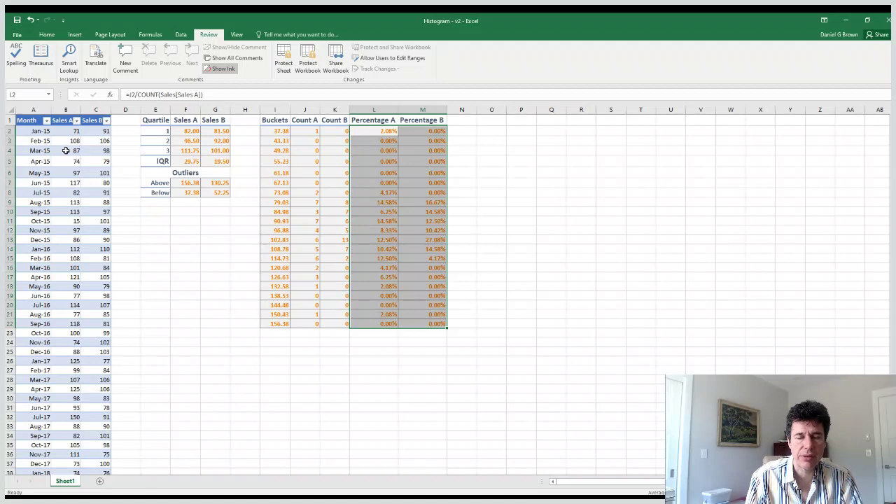
Insert a clustered column chart of the percentages and place it beside the table near column O.
click(75, 34)
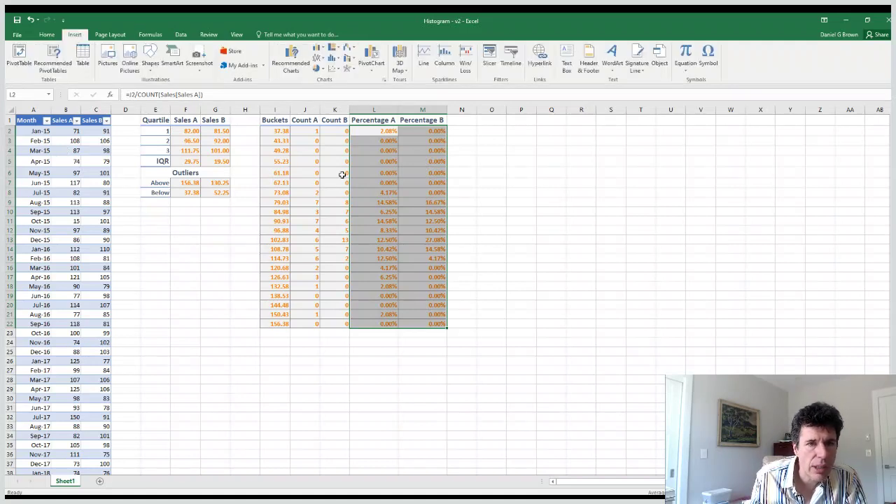
click(319, 48)
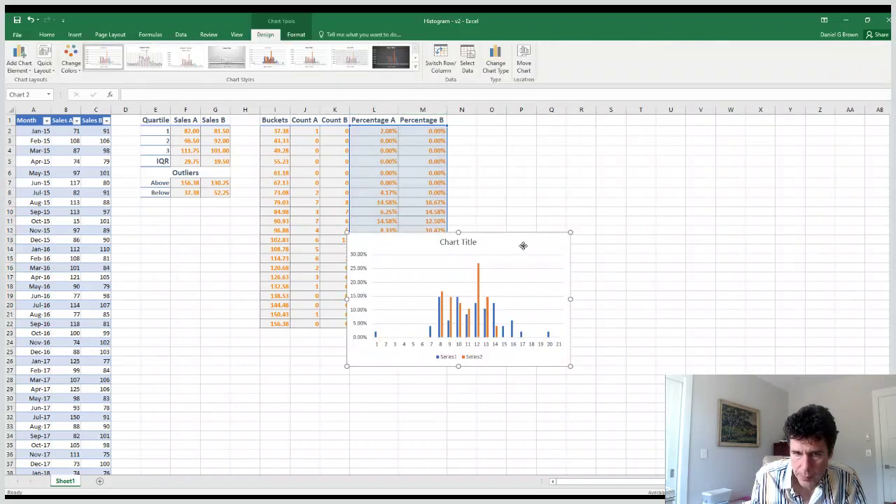
drag(522, 246, 598, 173)
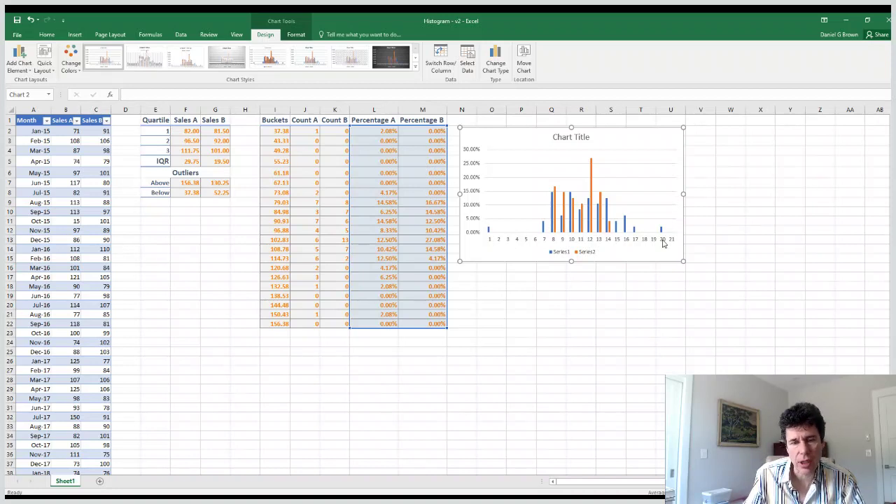
Use the bucket values in I2:I22 as the chart's horizontal axis labels.
click(461, 65)
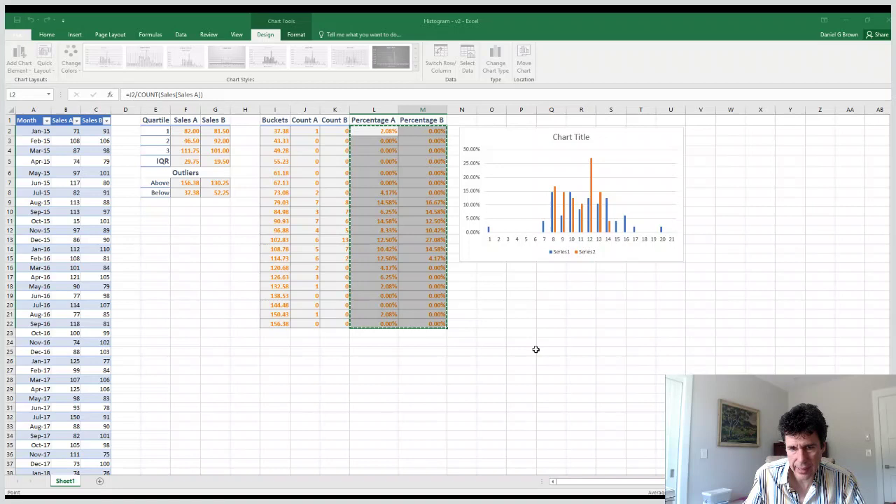
drag(278, 128, 273, 322)
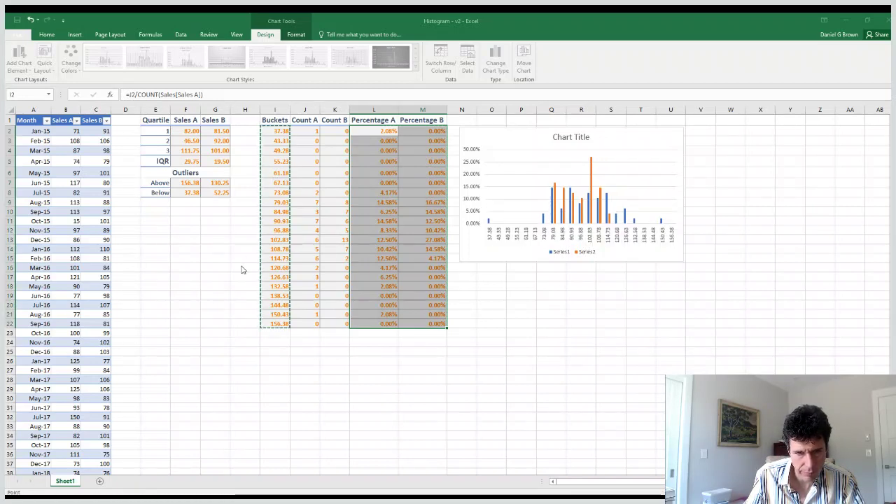
key(Return)
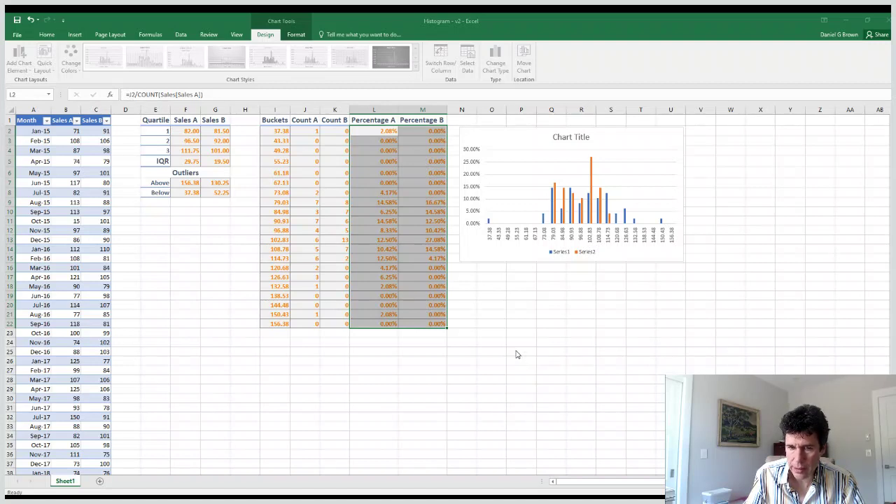
Name the two series Sales A and Sales B from their header cells.
click(66, 118)
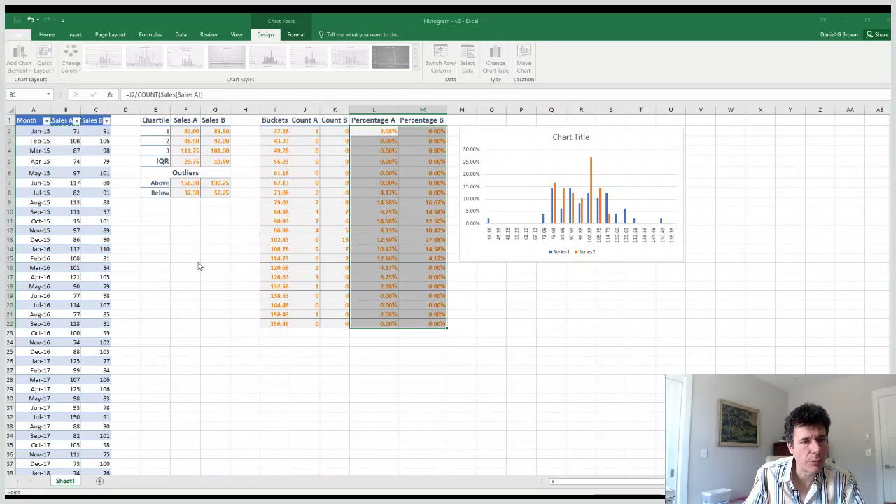
key(Return)
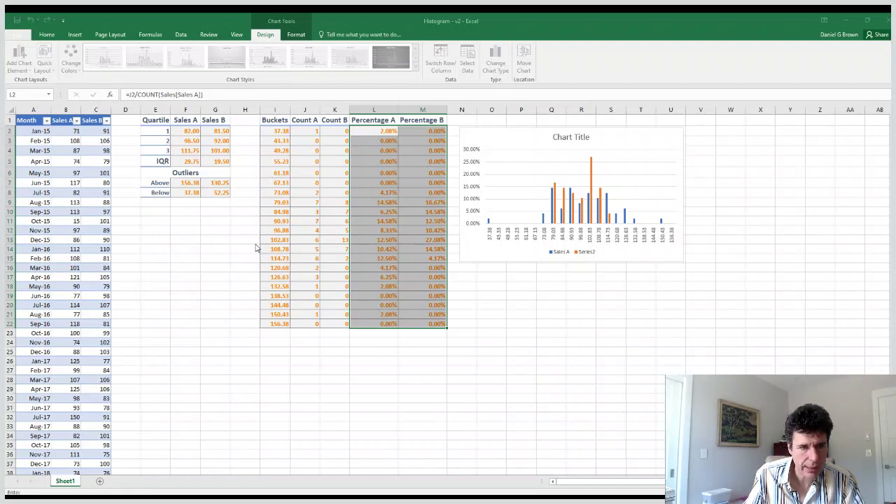
click(84, 120)
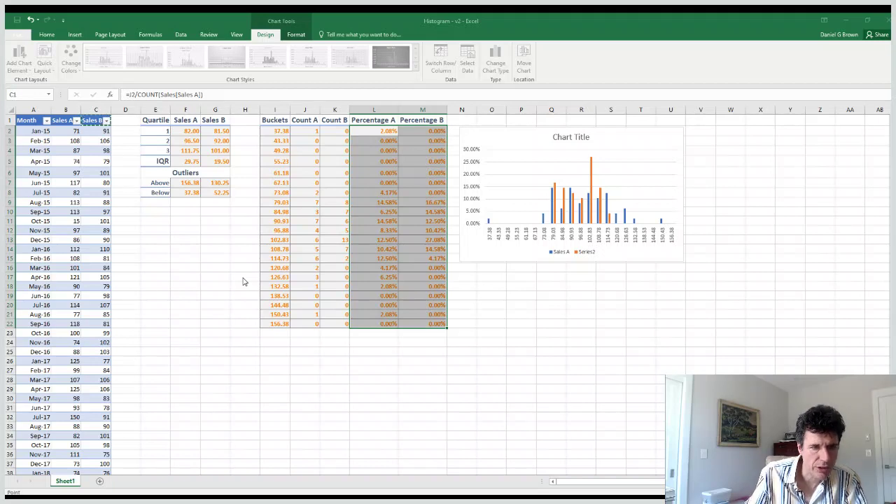
key(Return)
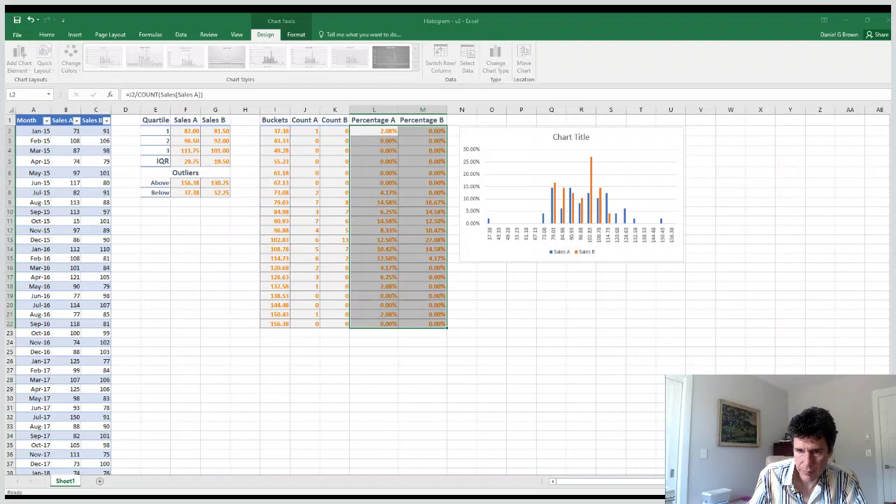
click(629, 261)
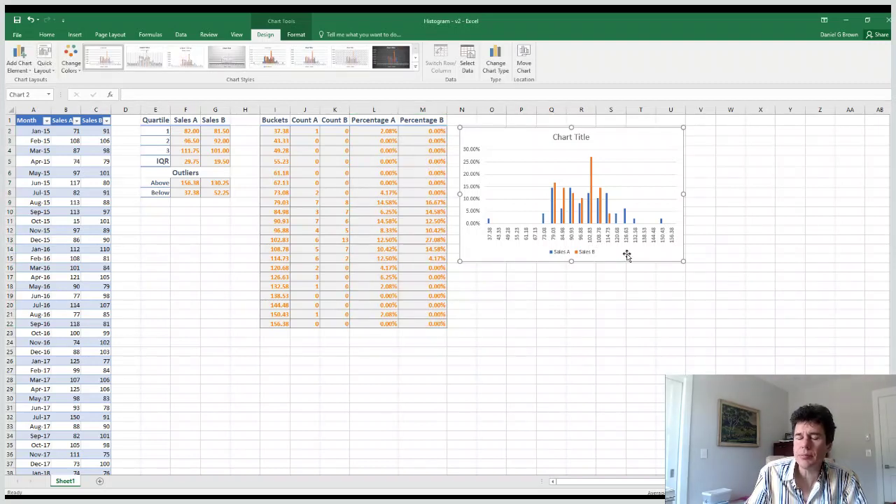
Enlarge the chart and set the legend to Right, overlapping the plot's upper-right corner.
drag(626, 254, 624, 267)
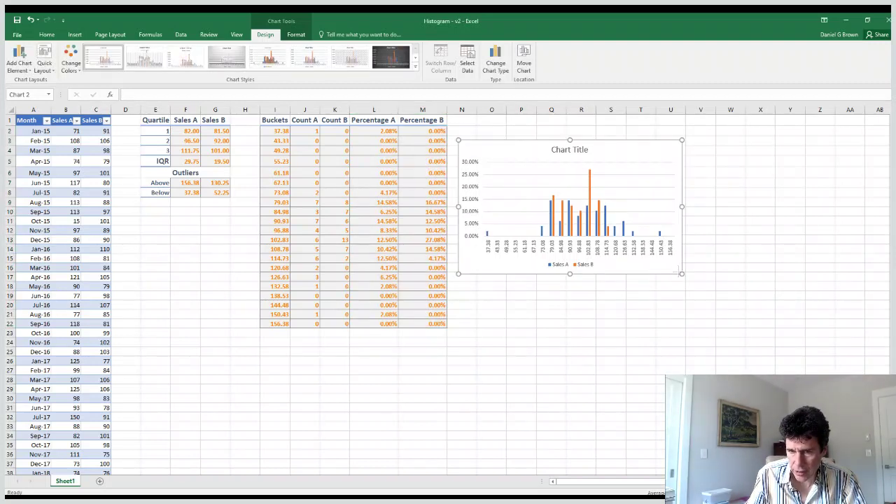
drag(681, 273, 715, 306)
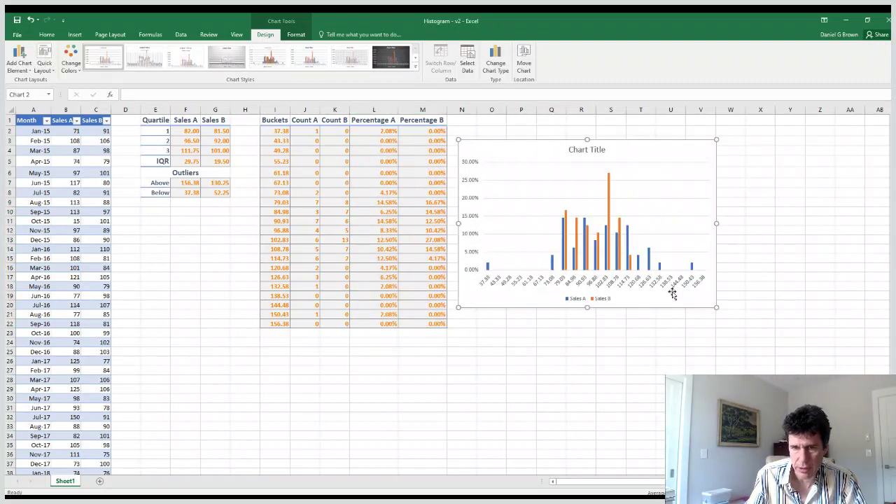
click(591, 299)
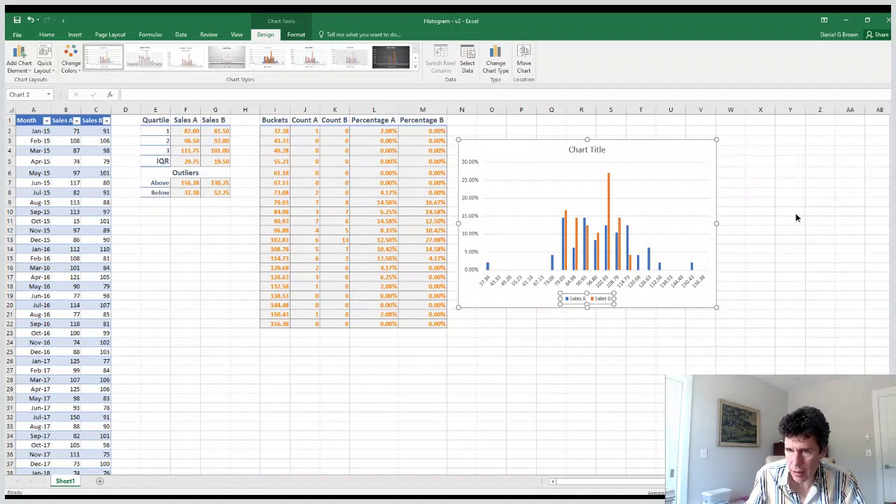
key(ctrl+1)
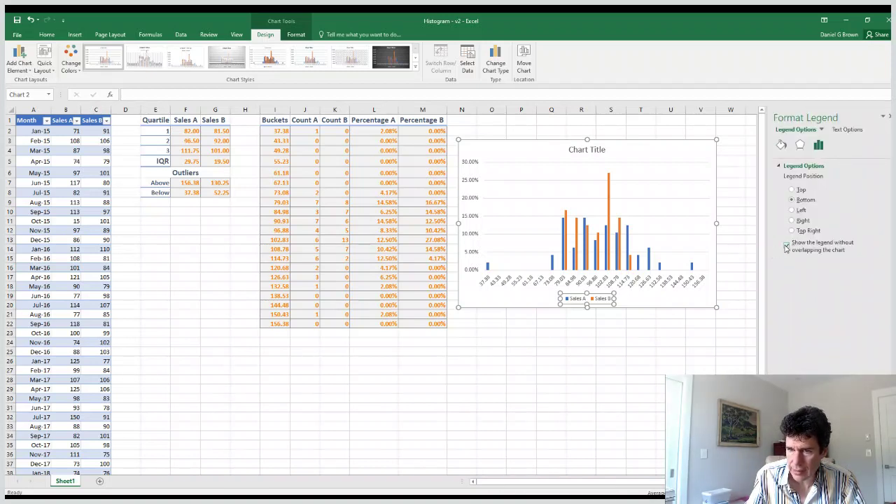
click(786, 245)
click(791, 220)
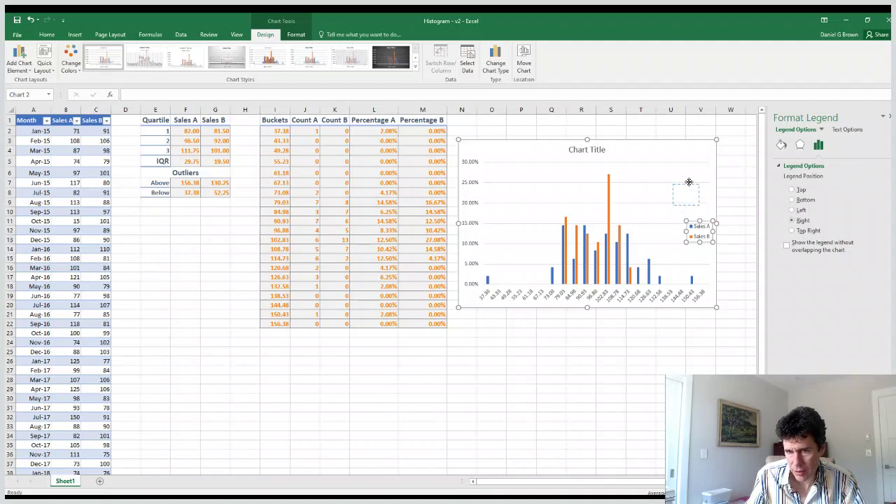
drag(689, 182, 689, 182)
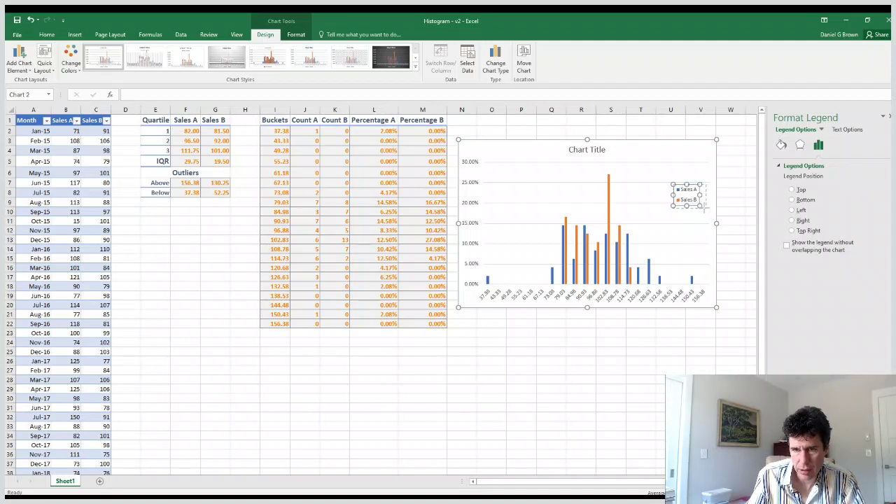
drag(706, 209, 707, 210)
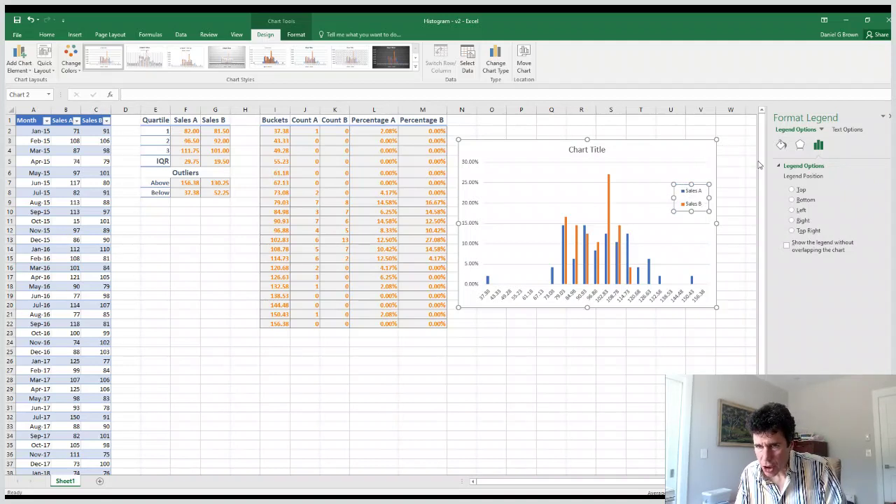
Add axis titles: 'Buckets' on the horizontal axis and 'Percentage of Observations' on the vertical.
key(ctrl+z)
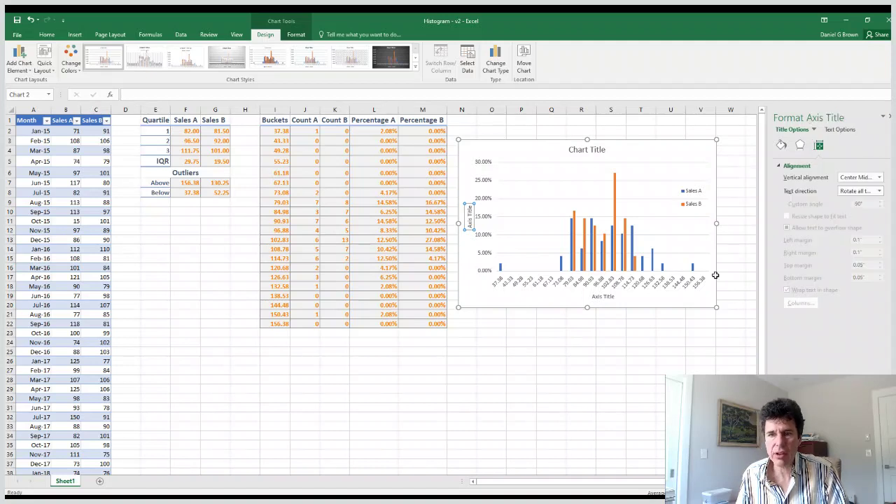
click(599, 293)
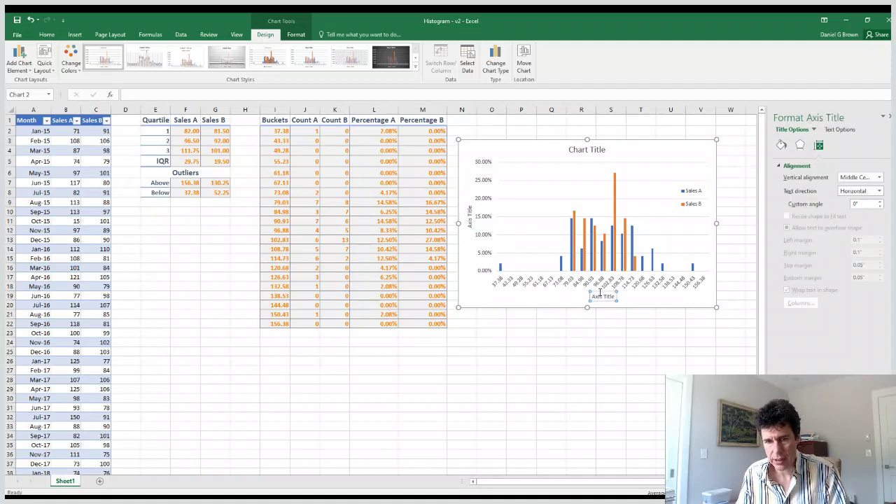
text(Buckets)
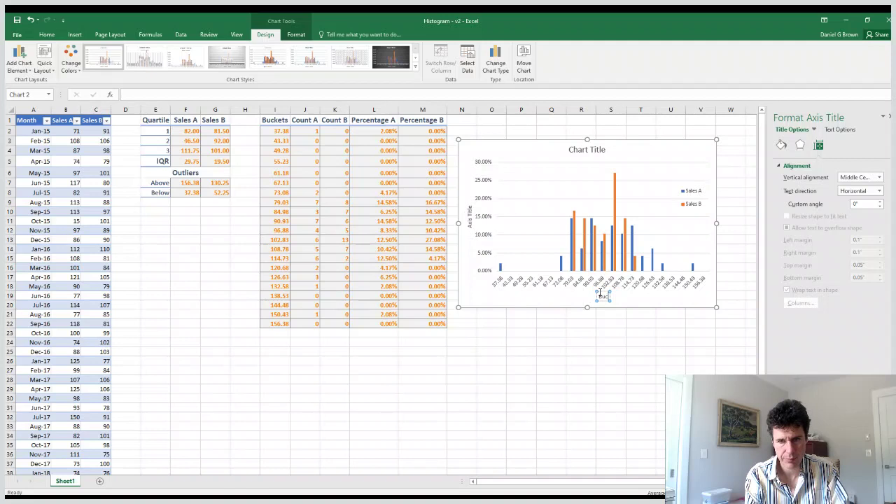
click(468, 213)
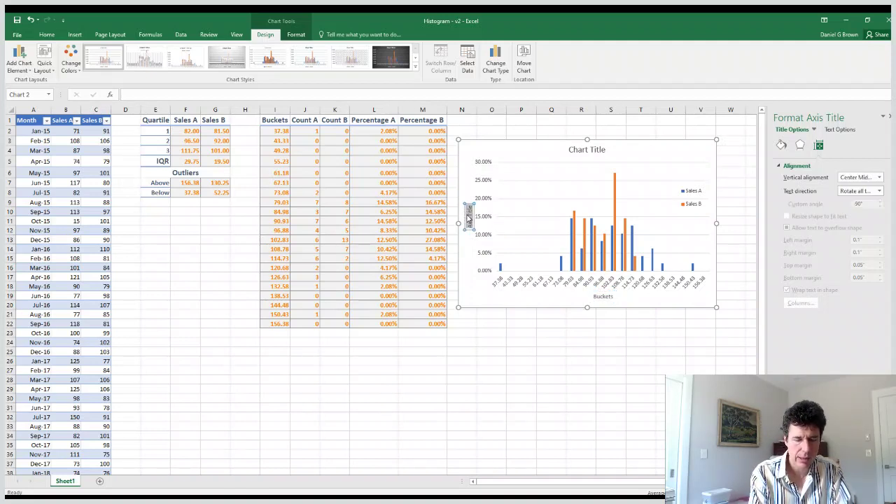
text(Percentage)
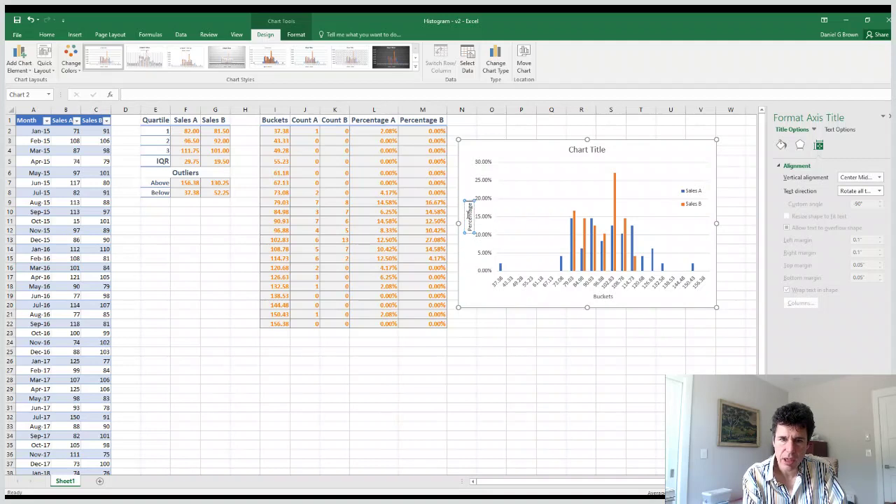
text( of Observations)
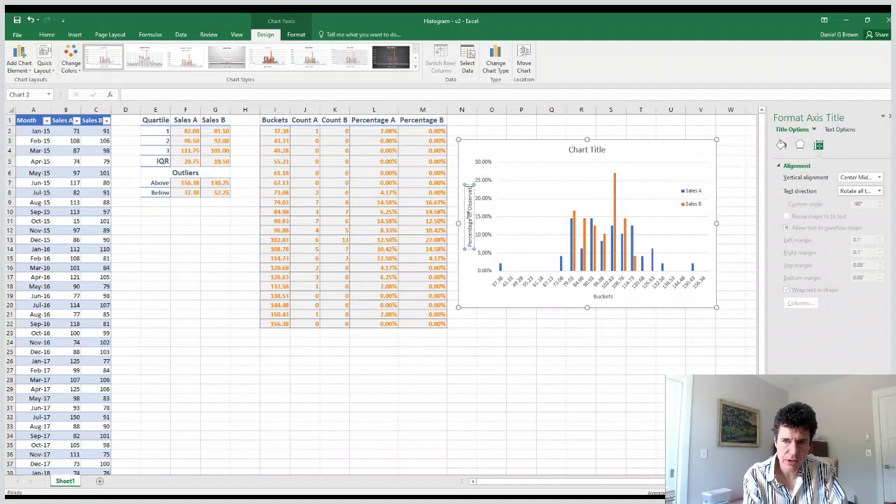
click(561, 354)
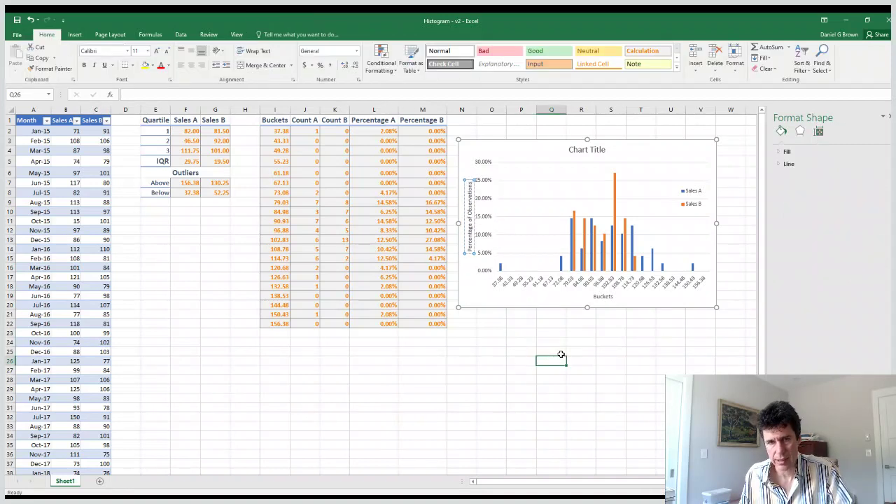
click(573, 147)
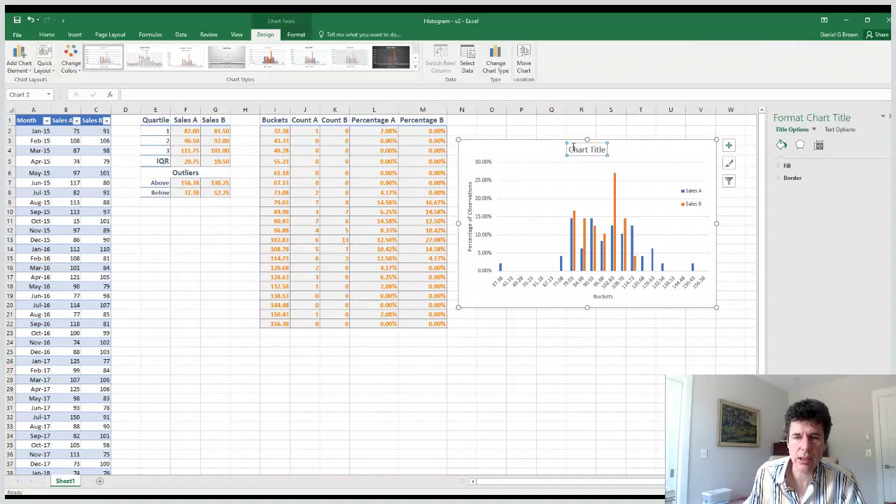
Enter 'Histogram of Monthly Sales Data' in cell O22 below the chart.
click(482, 321)
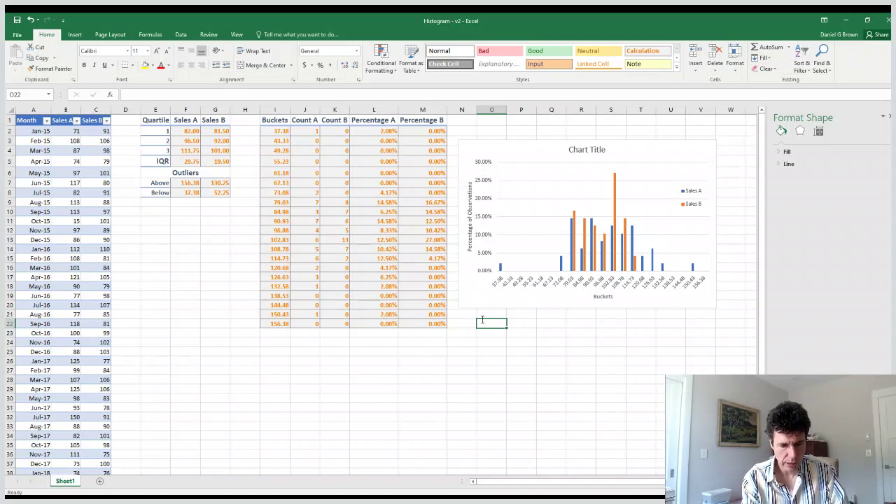
text(Histogram of Monthly Sales Data)
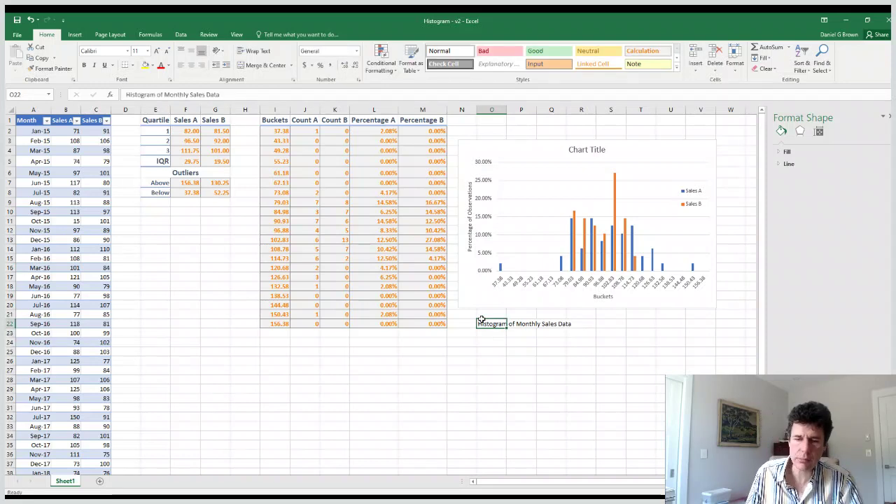
click(571, 150)
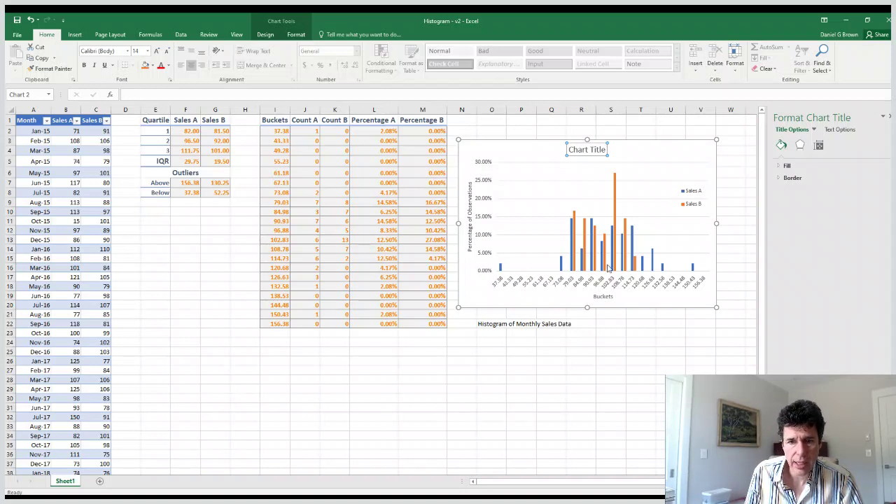
Link the chart title to cell O22 with the formula =O22.
click(600, 294)
click(600, 294)
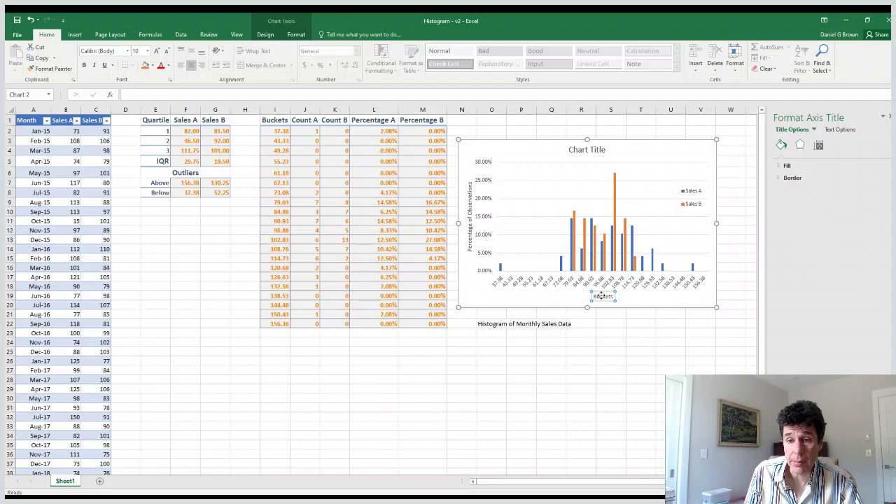
click(594, 146)
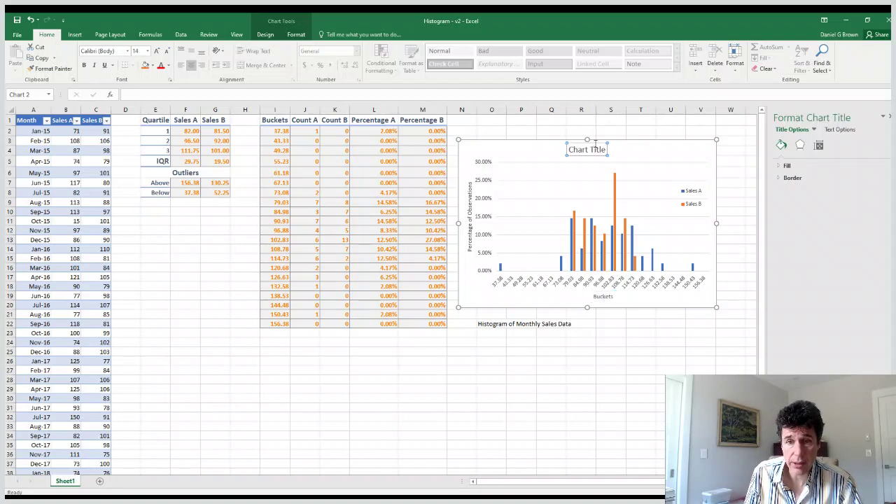
click(405, 95)
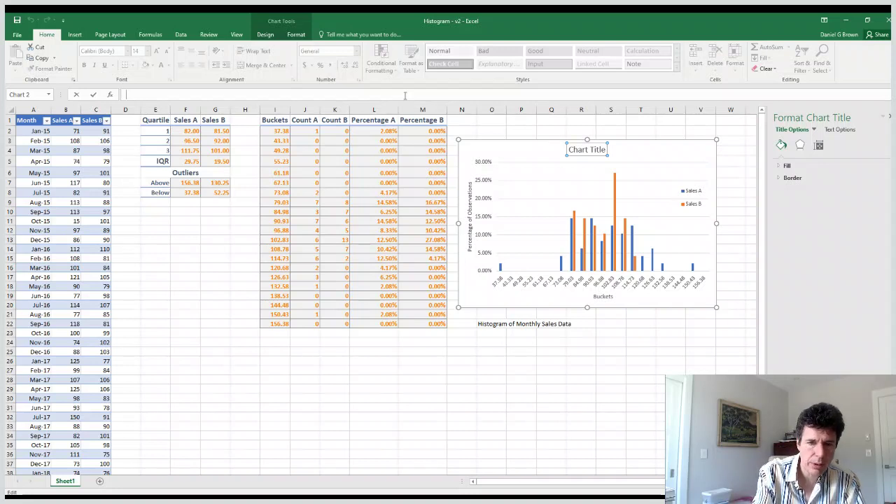
text(=)
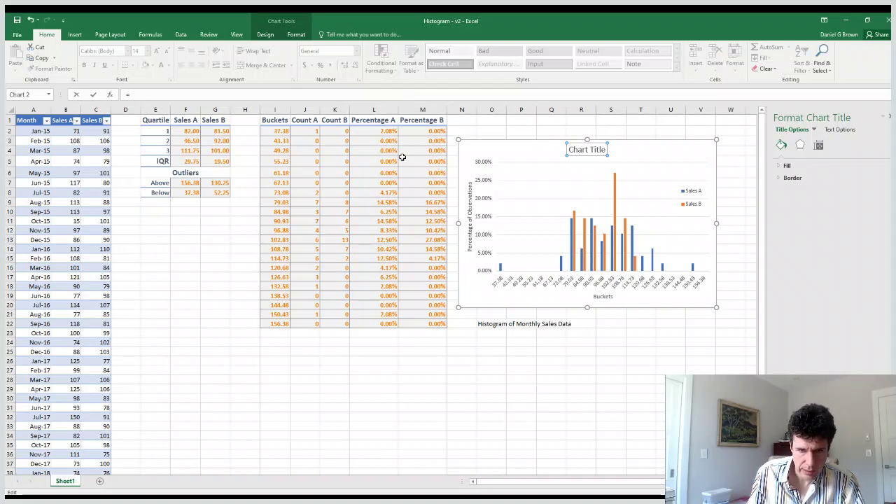
click(479, 321)
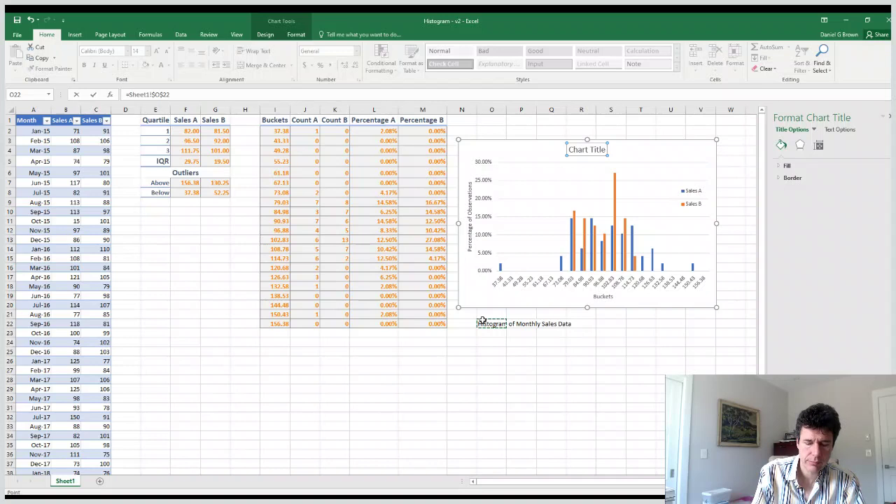
key(Return)
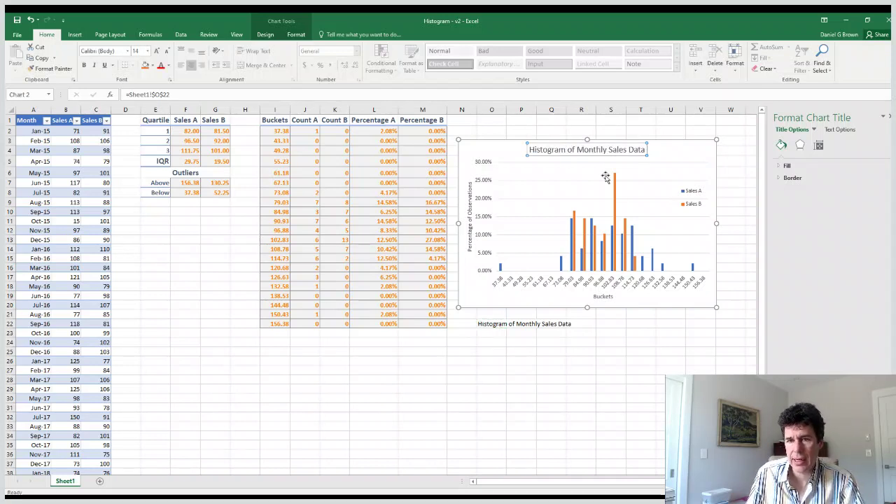
Test the link by deleting 'Monthly' from O22, then undo the edit.
click(480, 323)
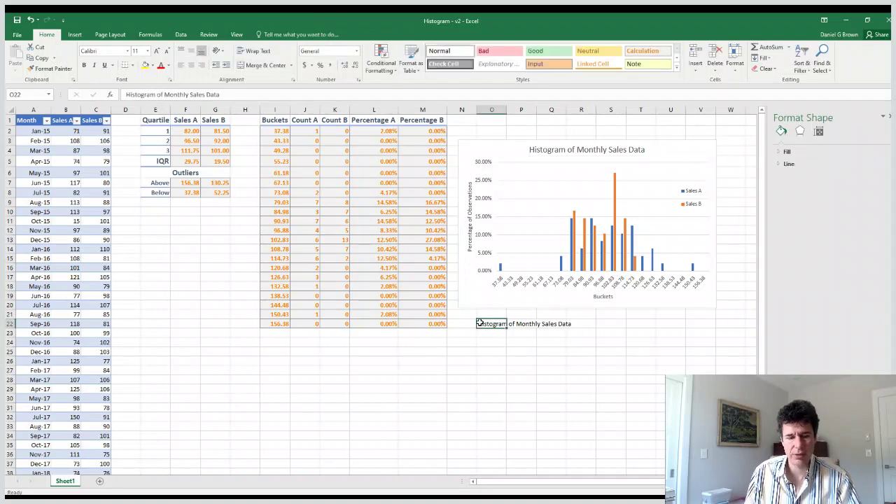
double_click(558, 323)
double_click(528, 324)
key(Delete)
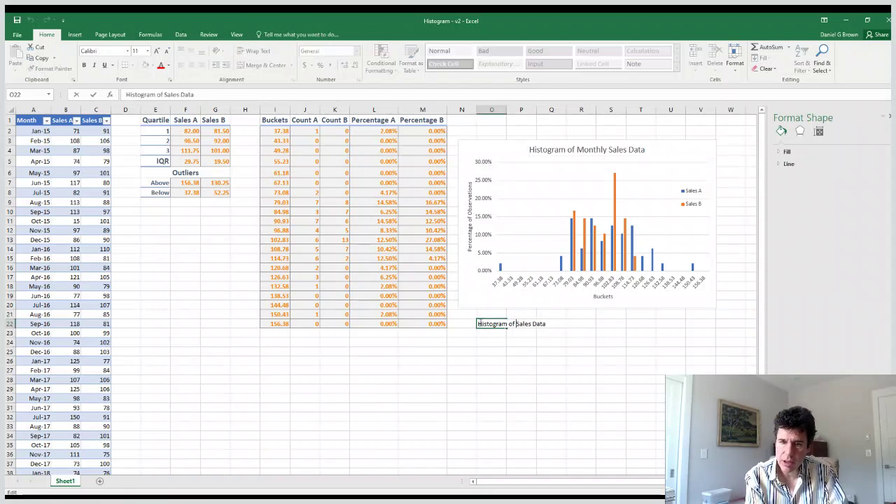
key(Return)
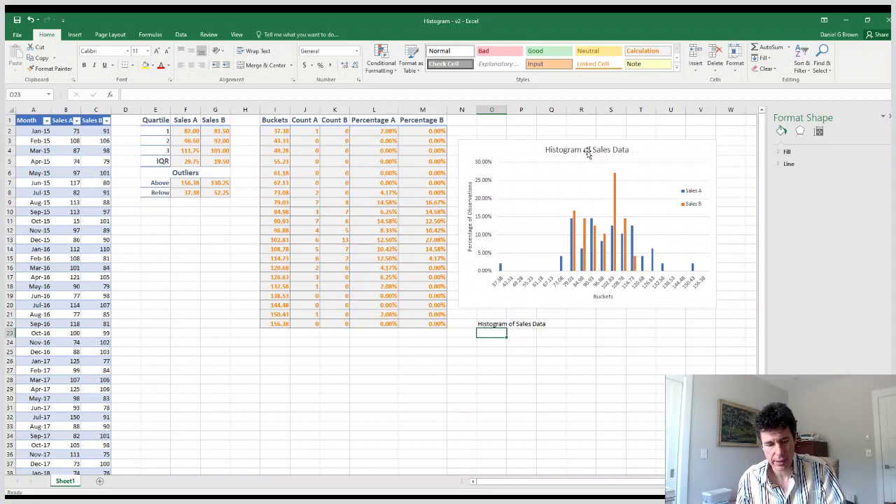
key(ctrl+z)
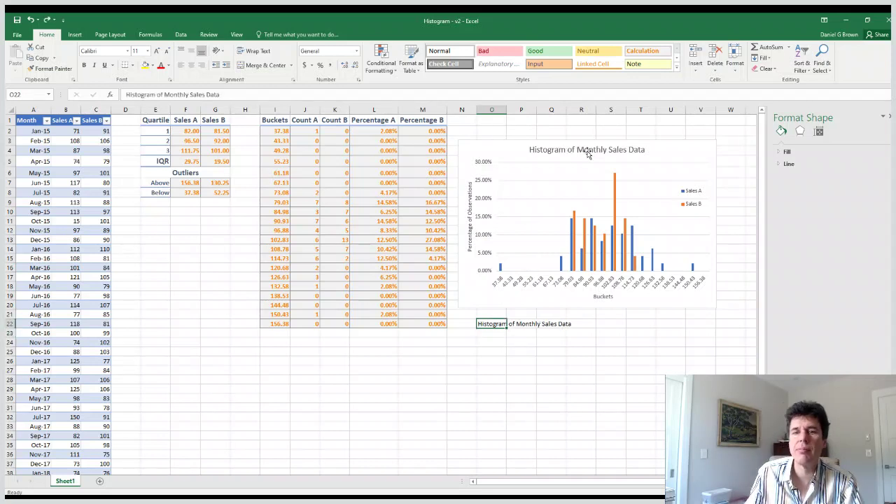
click(672, 147)
Nudge the chart up-right and review its legend and title.
drag(672, 147, 674, 142)
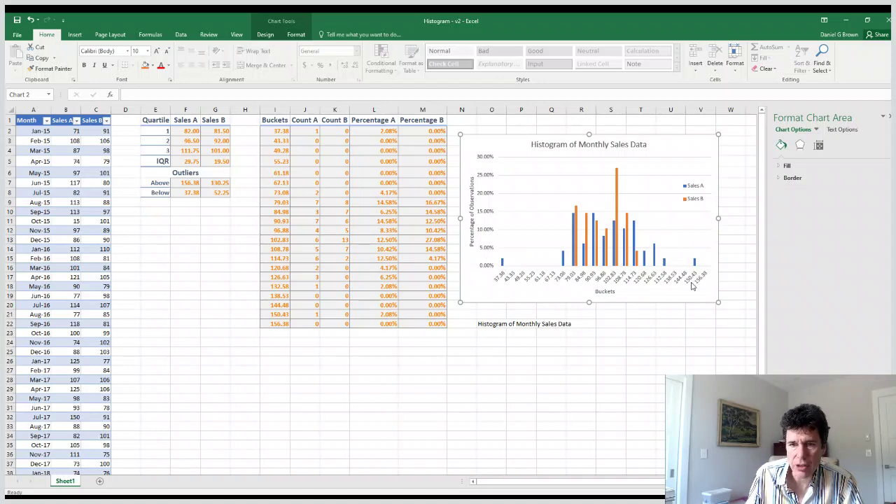
click(692, 200)
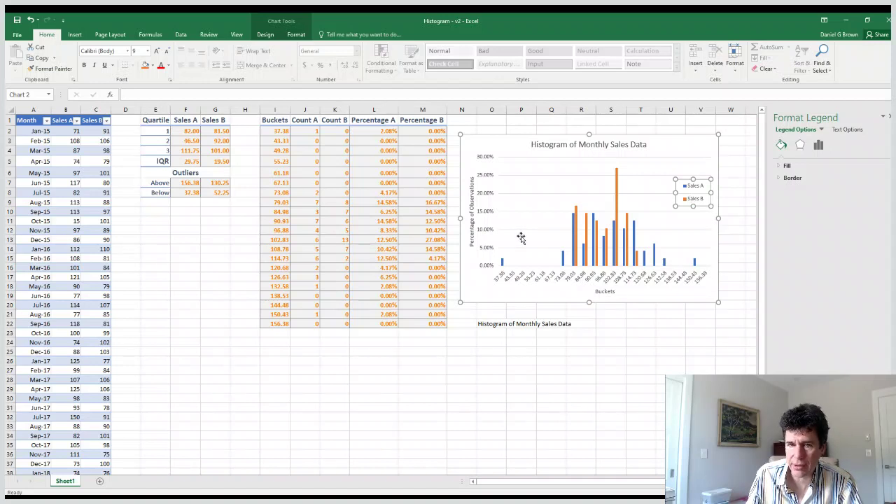
click(540, 140)
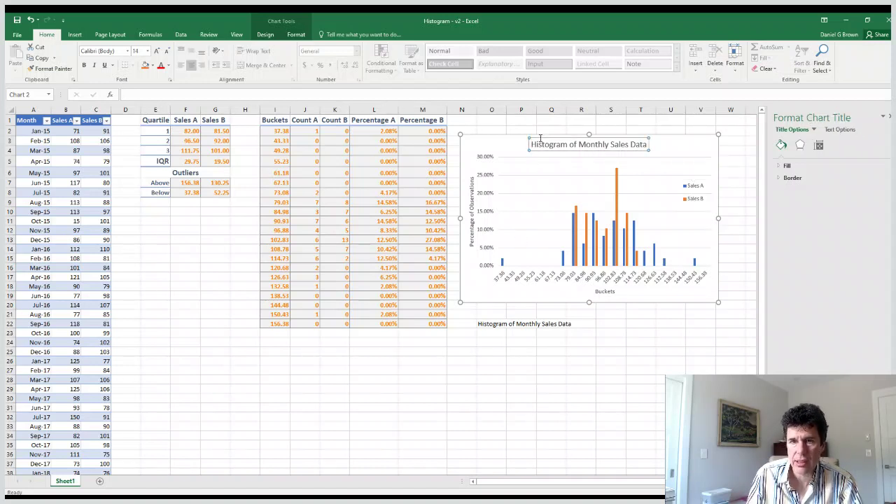